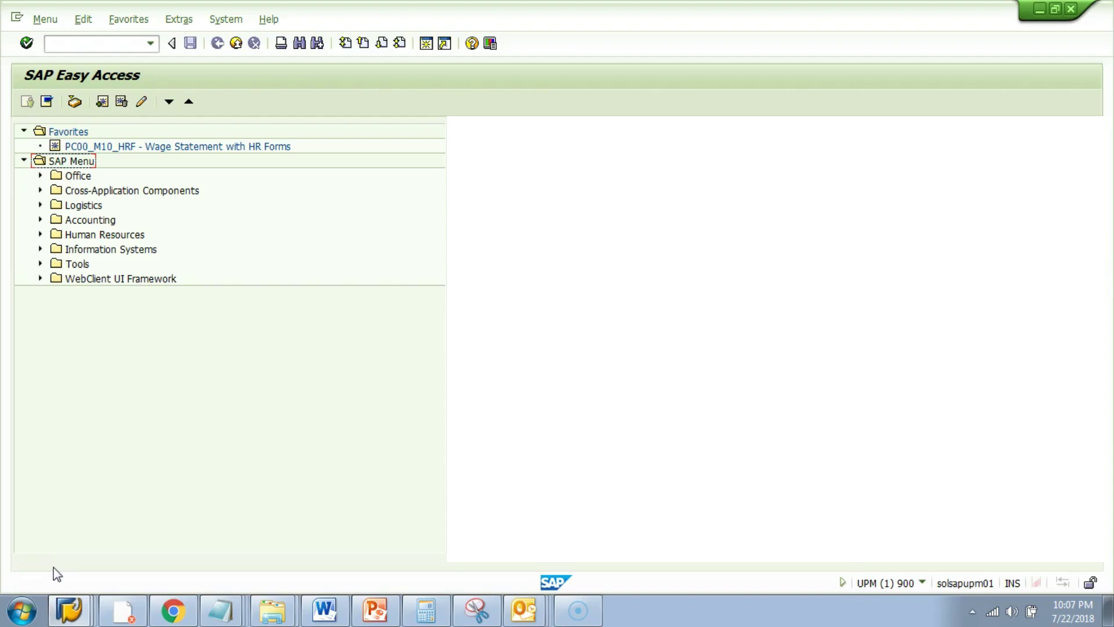
Start transaction MM03 with /nmm03 to reach the Display Material initial screen
{"action": "left_click", "coordinate": [95, 45]}
{"action": "type", "text": "/nmm03"}
{"action": "key", "text": "Return"}
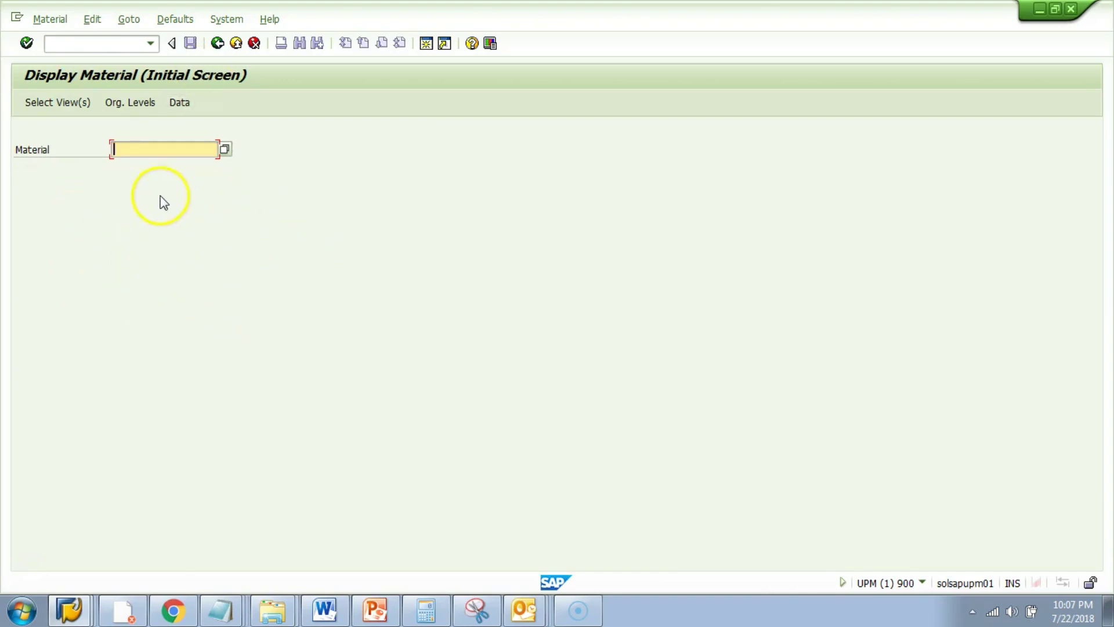
From System Status, open screen program SAPLMGMM in the ABAP Editor
{"action": "left_click", "coordinate": [225, 20]}
{"action": "left_click", "coordinate": [245, 237]}
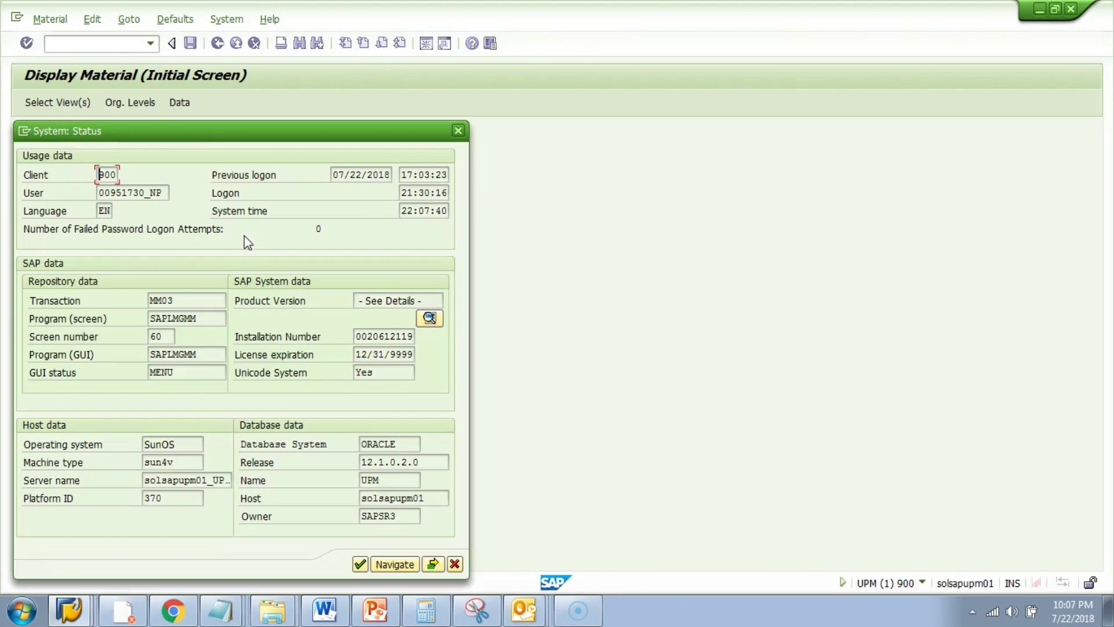
{"action": "left_click", "coordinate": [156, 318]}
{"action": "double_click", "coordinate": [184, 318]}
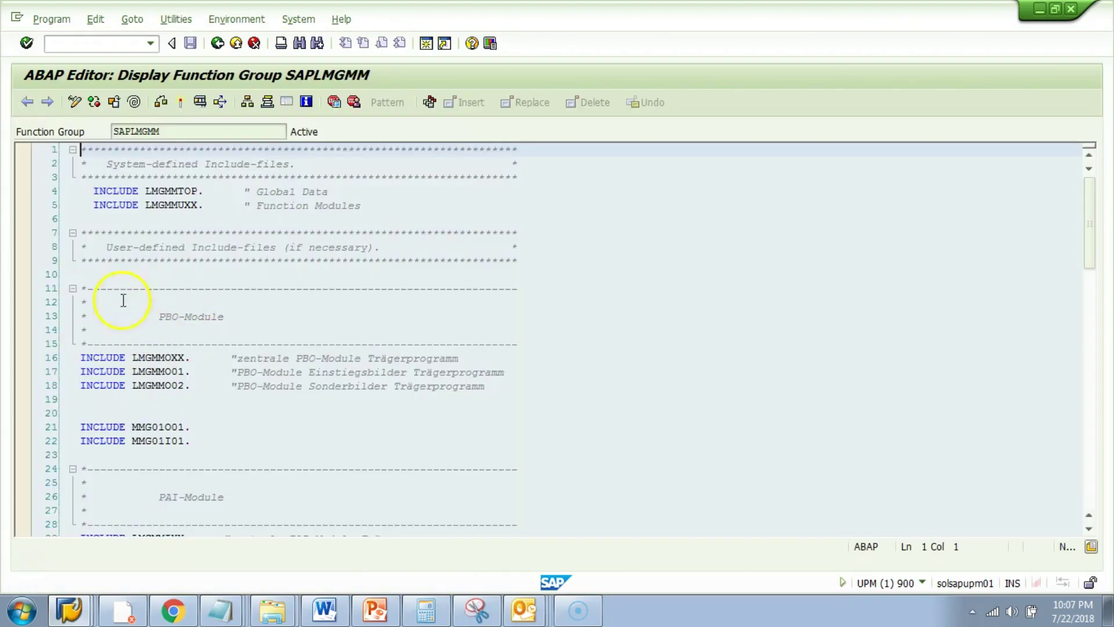
Set a session breakpoint on the MATERIAL_MAINTAIN_DIALOGUE call in include MMG01I01, then go back
{"action": "double_click", "coordinate": [173, 441]}
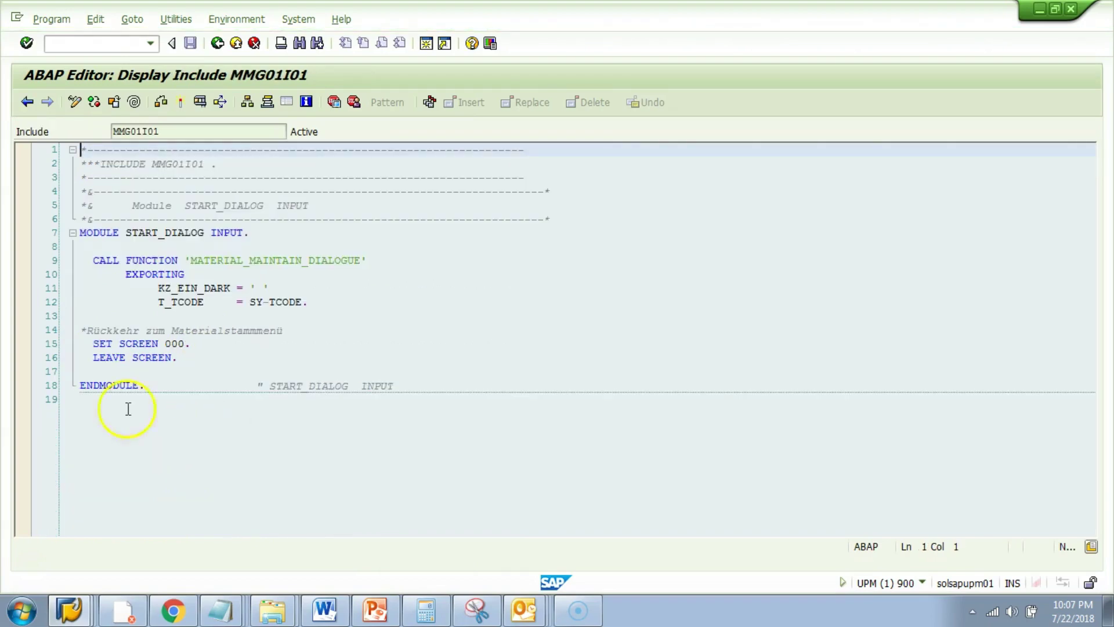
{"action": "double_click", "coordinate": [27, 260]}
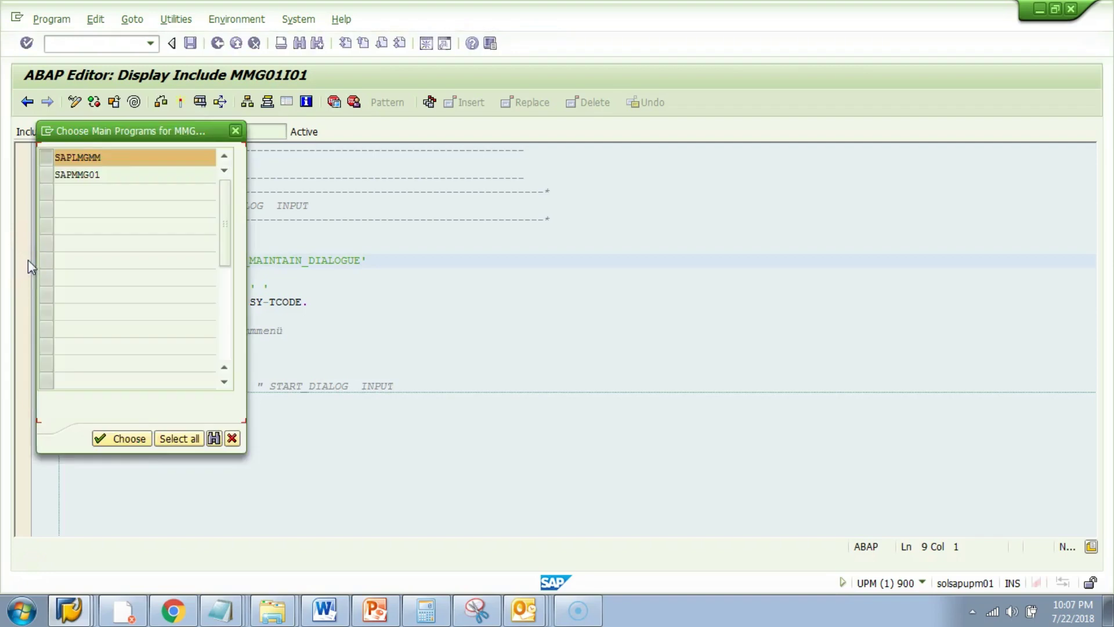
{"action": "left_click", "coordinate": [119, 438]}
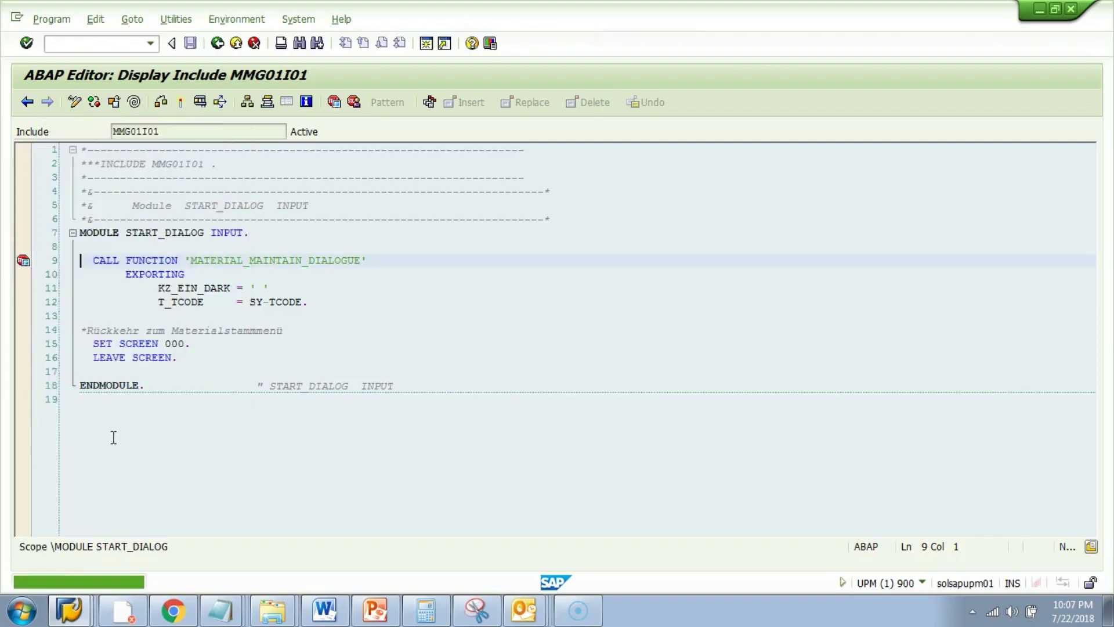
{"action": "left_click", "coordinate": [217, 44]}
{"action": "left_click", "coordinate": [218, 43]}
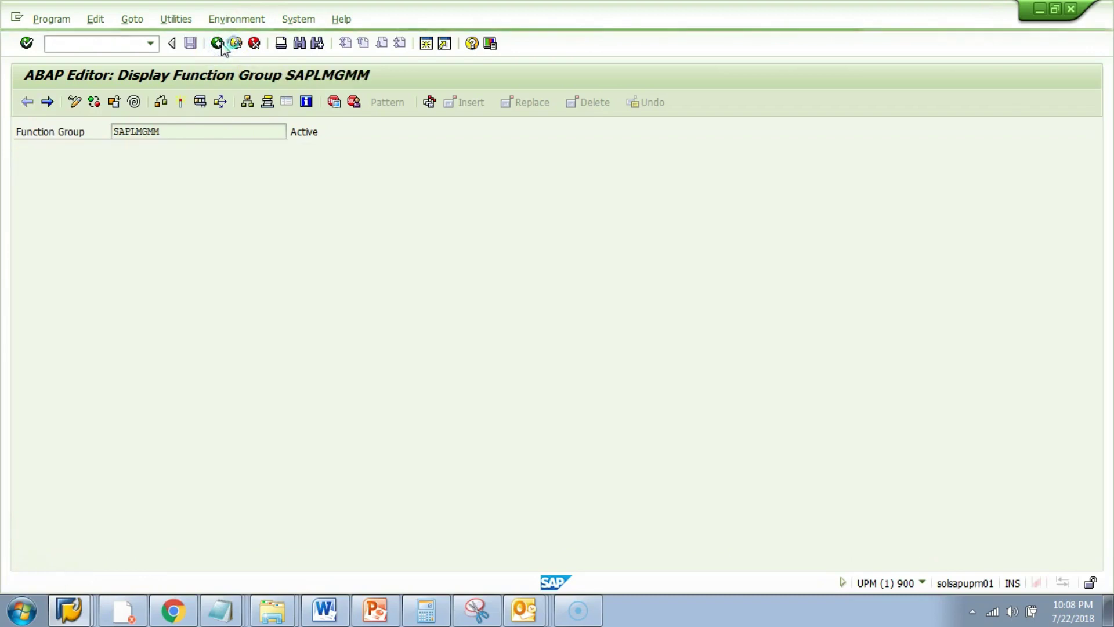
Return to Display Material and recheck screen program SAPLMGMM in System Status
{"action": "left_click", "coordinate": [218, 43]}
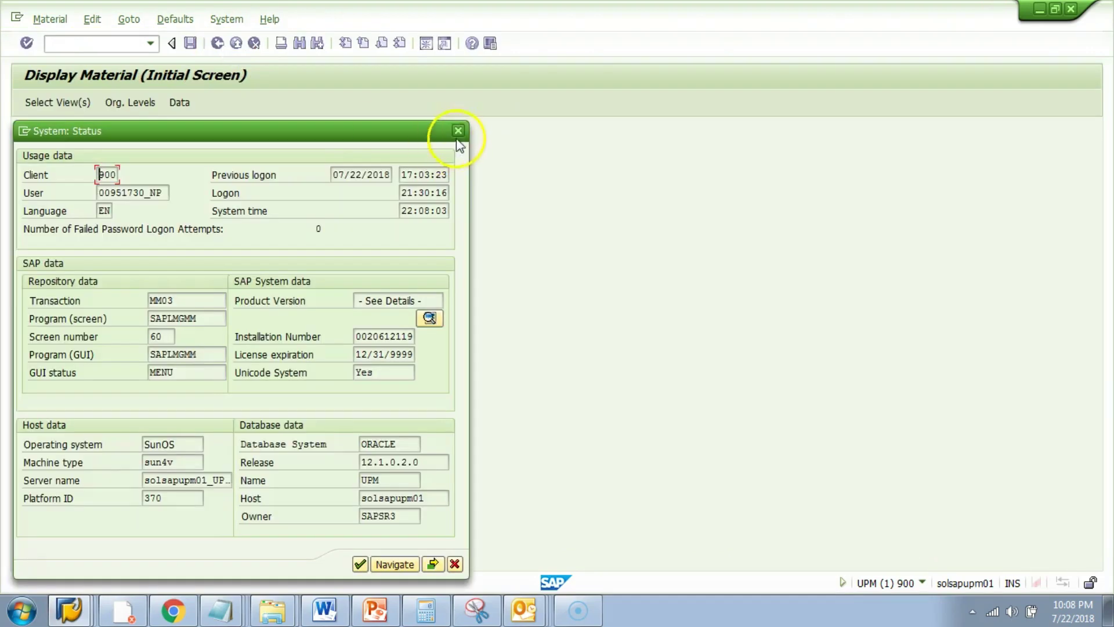
{"action": "left_click", "coordinate": [458, 130]}
{"action": "left_click", "coordinate": [219, 20]}
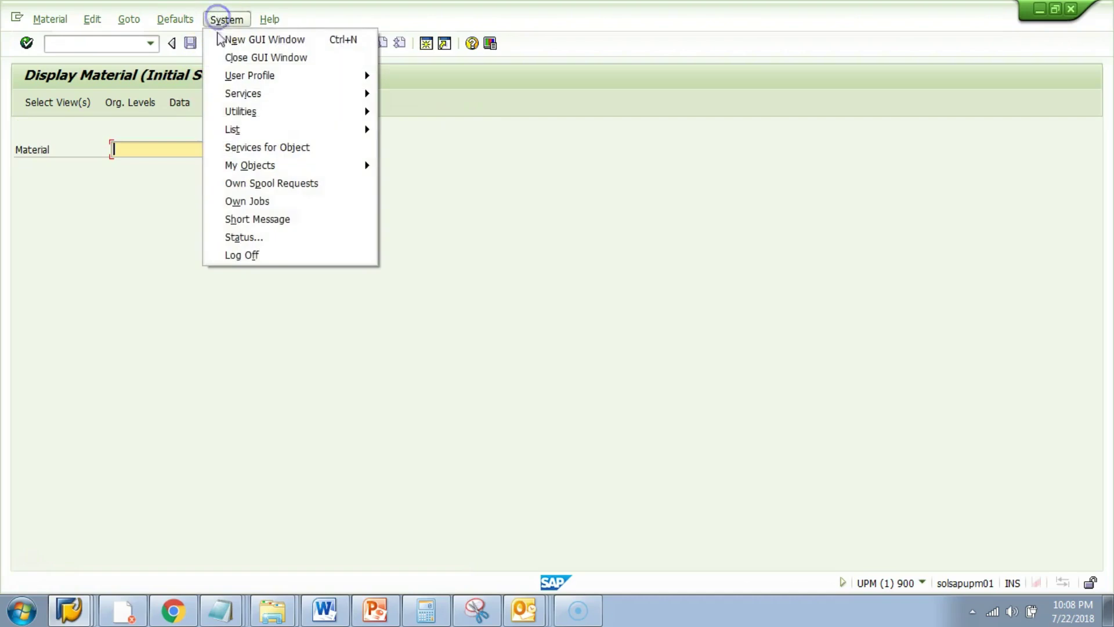
{"action": "left_click", "coordinate": [242, 237]}
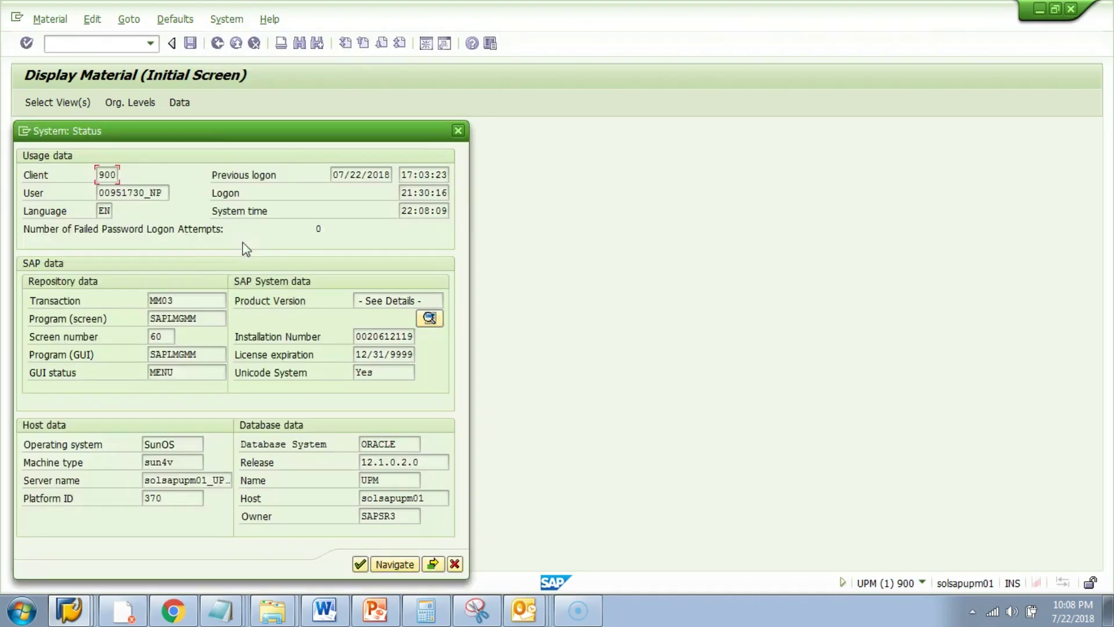
{"action": "left_click", "coordinate": [205, 318]}
{"action": "left_click", "coordinate": [458, 130]}
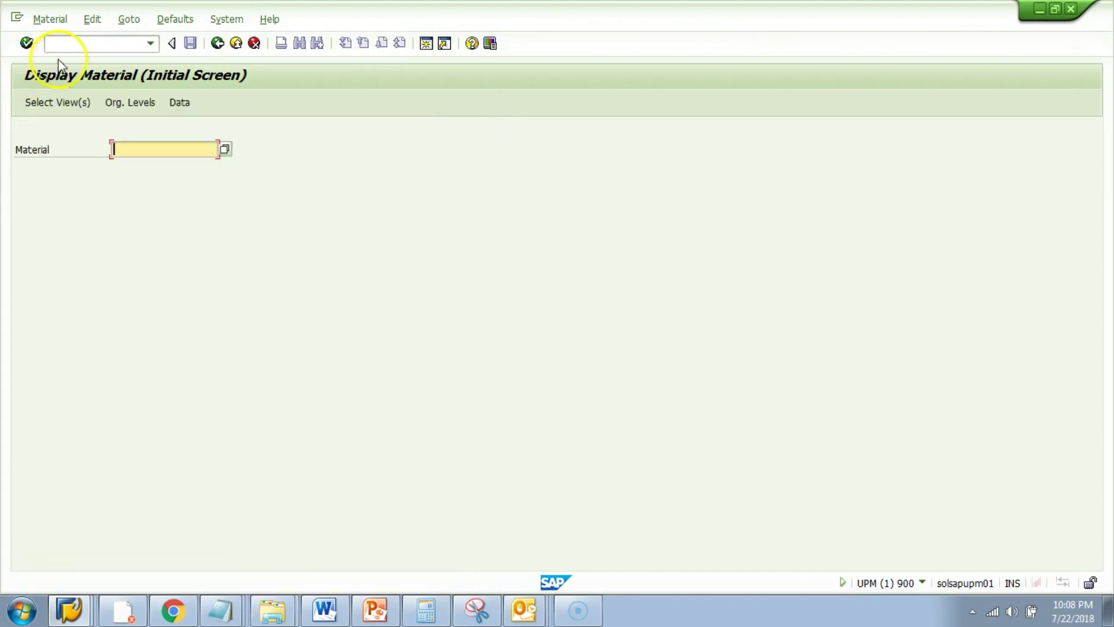
{"action": "left_click", "coordinate": [63, 46]}
Display transaction MM03's definition in SE93 and copy its program name SAPMMG01
{"action": "type", "text": "/nse93"}
{"action": "key", "text": "Return"}
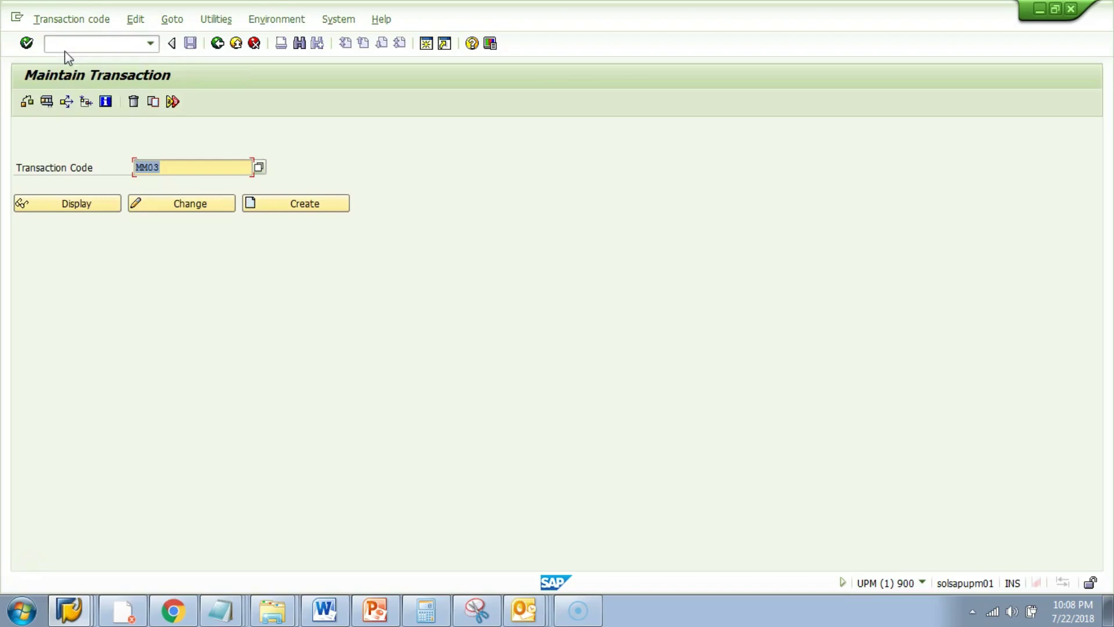
{"action": "left_click", "coordinate": [173, 168]}
{"action": "left_click", "coordinate": [96, 207]}
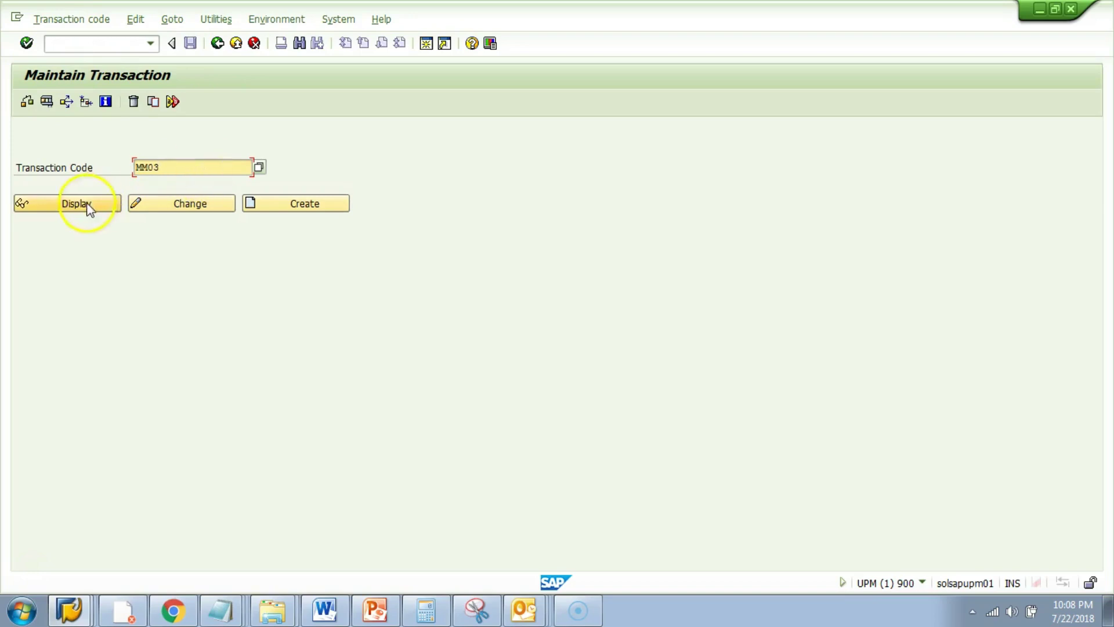
{"action": "left_click_drag", "start_coordinate": [210, 221], "coordinate": [146, 219]}
{"action": "key", "text": "ctrl+c"}
{"action": "left_click", "coordinate": [147, 219]}
{"action": "left_click", "coordinate": [146, 219]}
Open program SAPMMG01's source in the ABAP Editor via SE38
{"action": "left_click", "coordinate": [105, 44]}
{"action": "type", "text": "/nse38"}
{"action": "key", "text": "Return"}
{"action": "key", "text": "ctrl+v"}
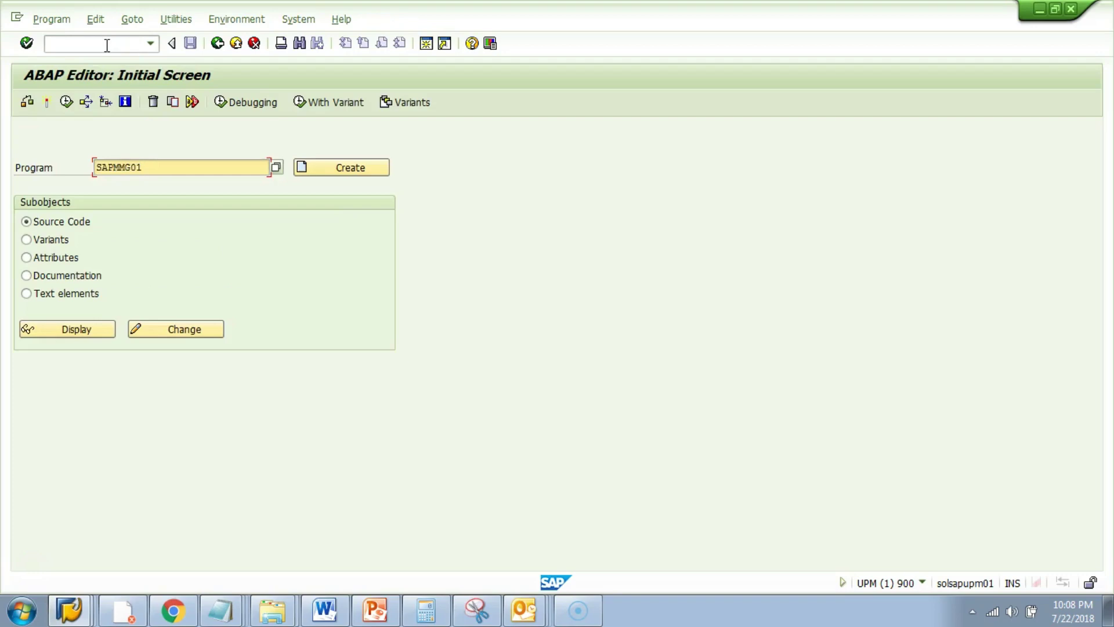
{"action": "key", "text": "Return"}
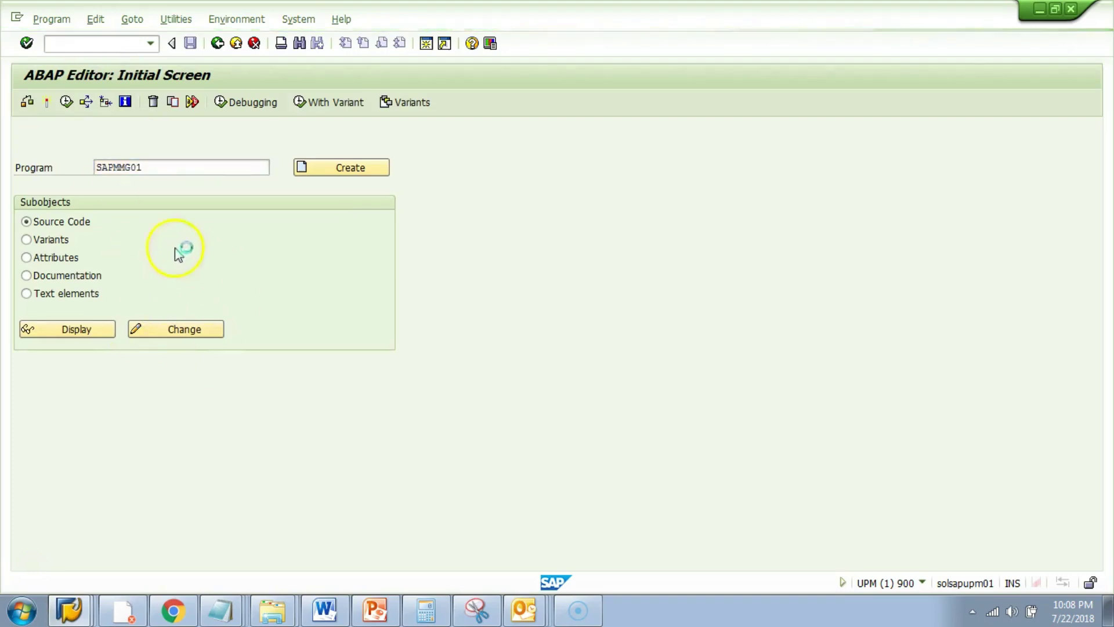
Check the breakpoint line in include MMG01I01, then return to the ABAP Editor initial screen
{"action": "left_click", "coordinate": [161, 219]}
{"action": "double_click", "coordinate": [162, 219]}
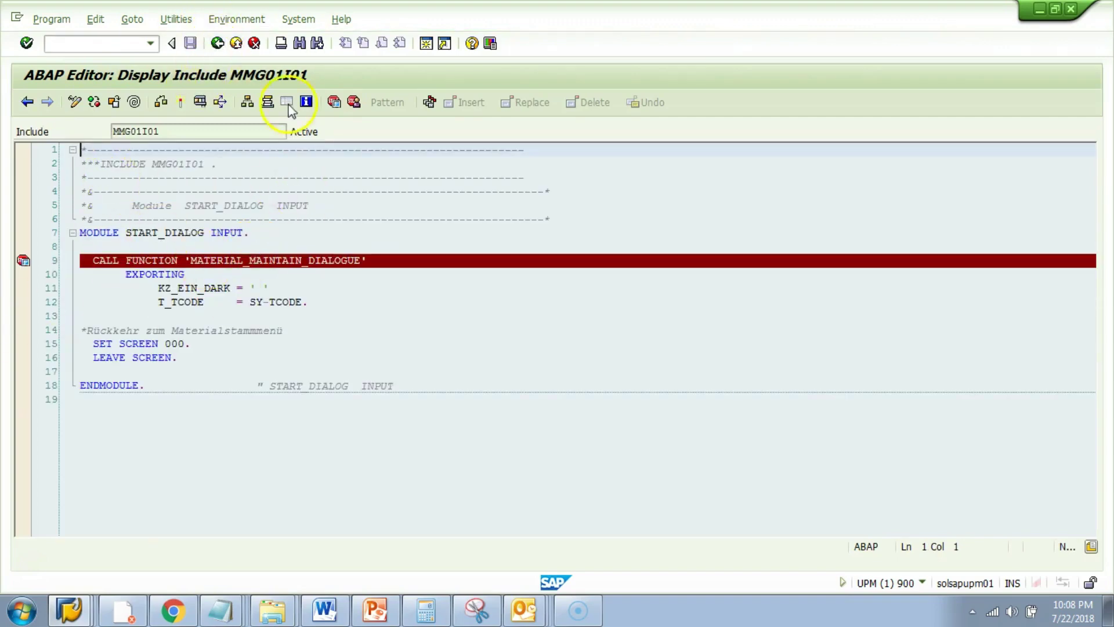
{"action": "left_click", "coordinate": [217, 43]}
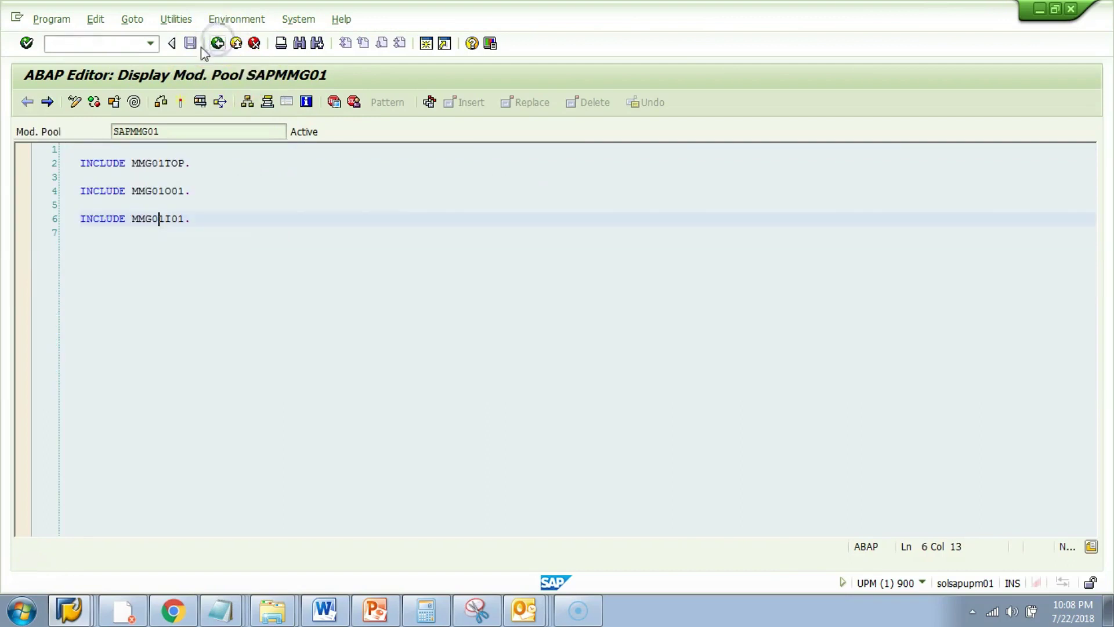
{"action": "left_click", "coordinate": [217, 43]}
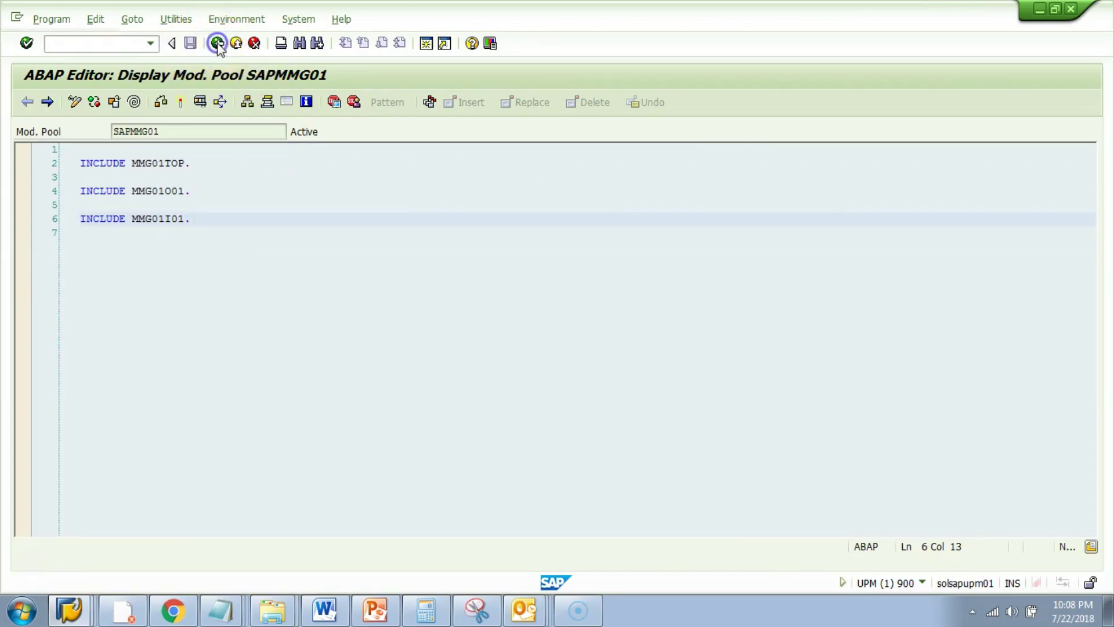
{"action": "left_click", "coordinate": [82, 48]}
{"action": "type", "text": "/"}
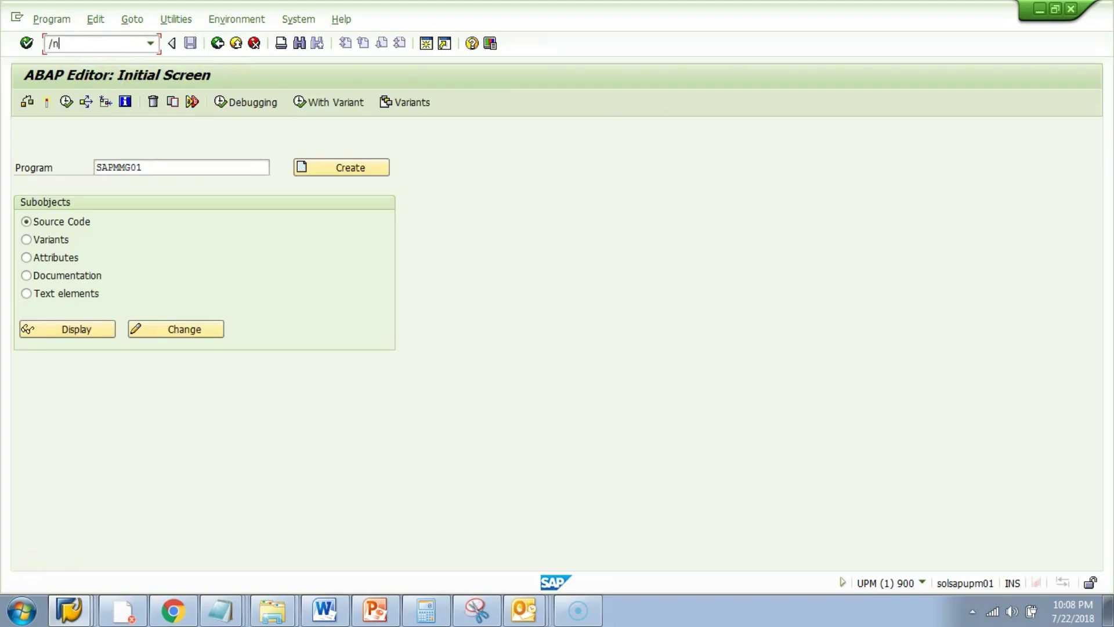
Run /nzmm_sapyard, then switch to the Create Purchase Order window and run it there
{"action": "type", "text": "nzmm_sapyard"}
{"action": "key", "text": "Return"}
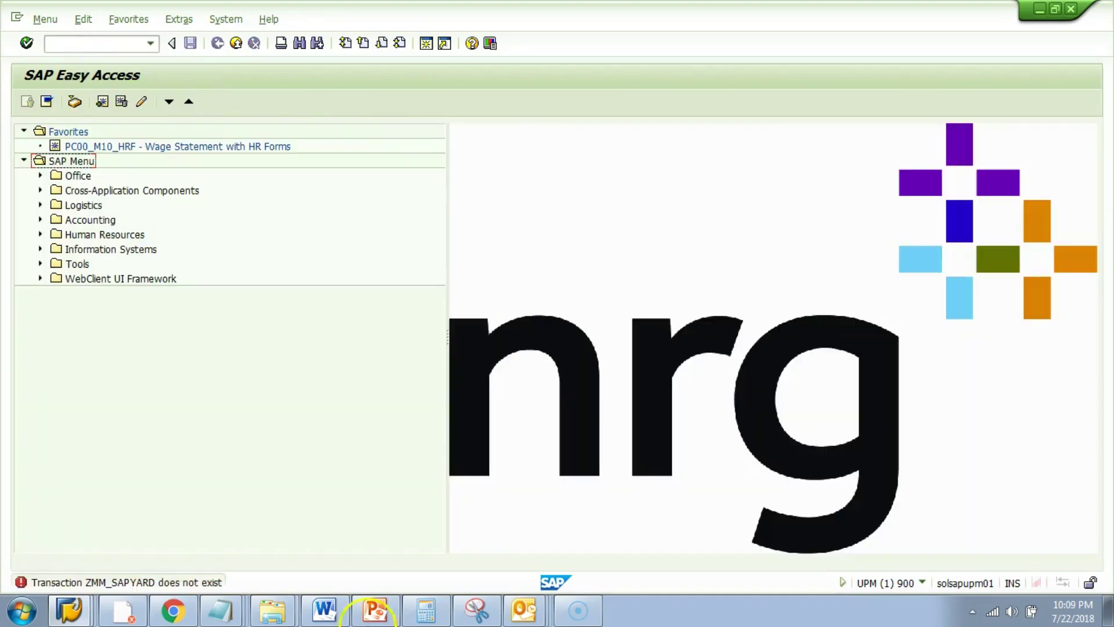
{"action": "left_click", "coordinate": [90, 620]}
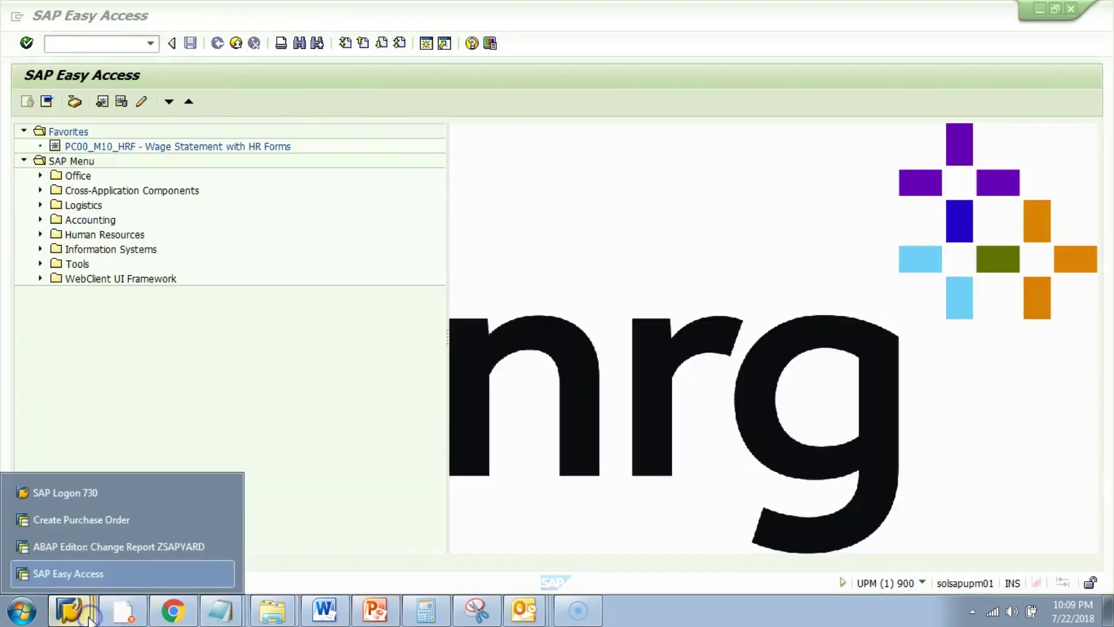
{"action": "left_click", "coordinate": [72, 523]}
{"action": "left_click", "coordinate": [93, 45]}
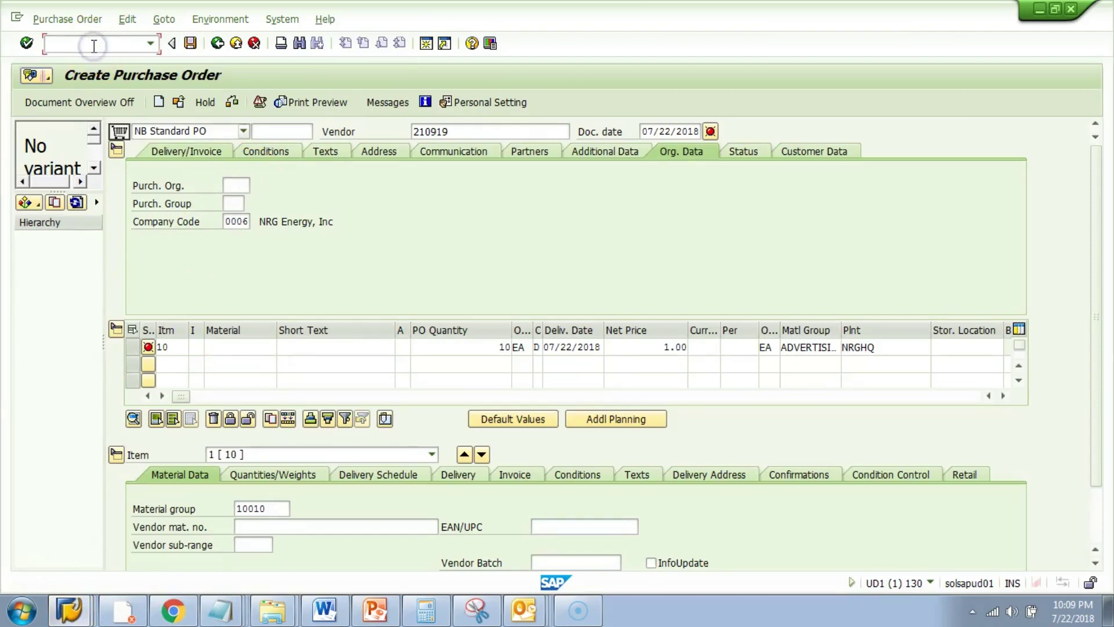
{"action": "type", "text": "/nzmm_sapyard"}
{"action": "key", "text": "Return"}
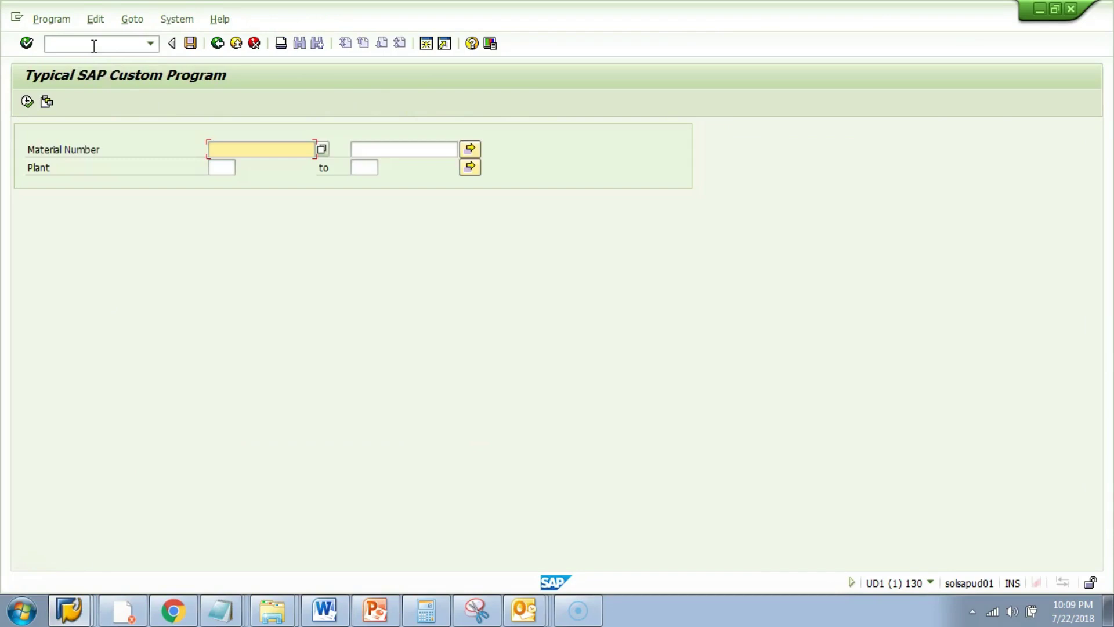
Check System Status to see that ZMM_SAPYARD runs program ZSAPYARD
{"action": "left_click", "coordinate": [177, 20]}
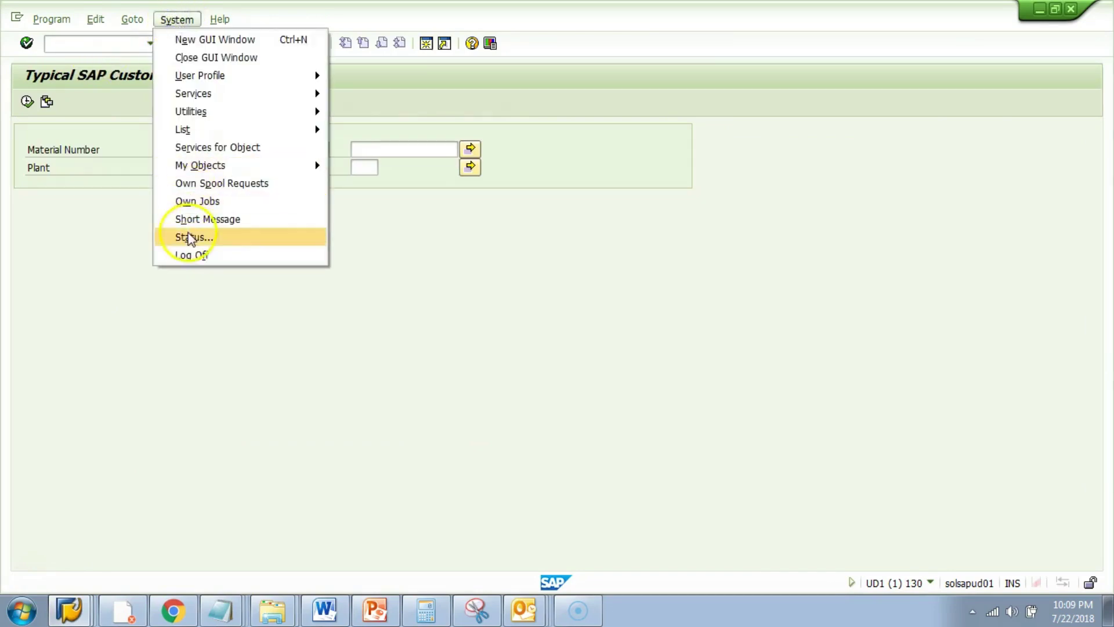
{"action": "left_click", "coordinate": [184, 237]}
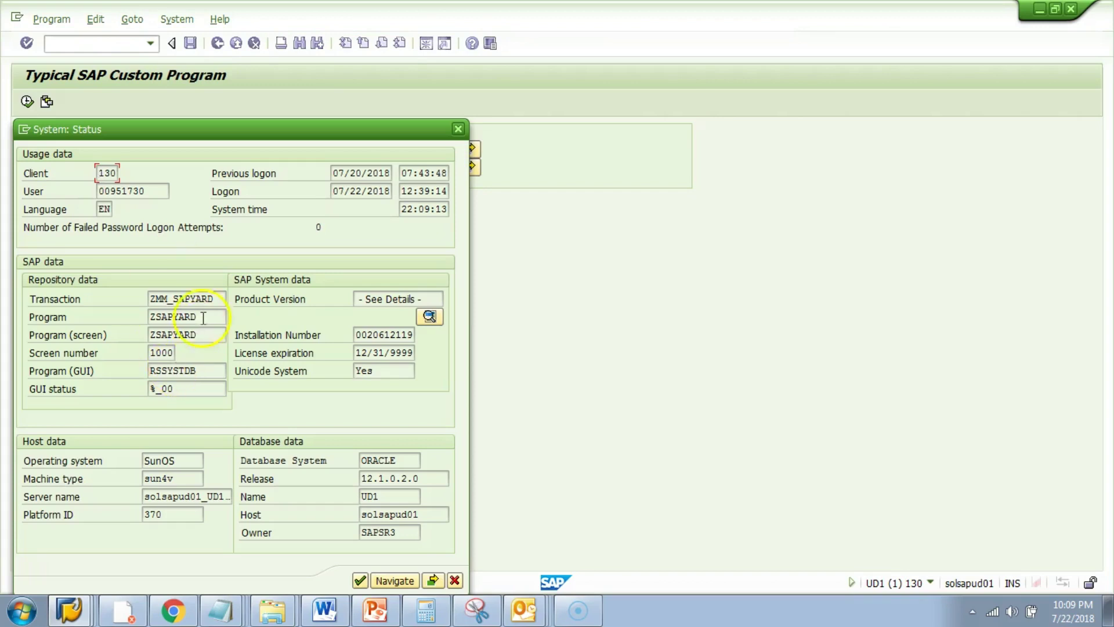
{"action": "left_click", "coordinate": [151, 313]}
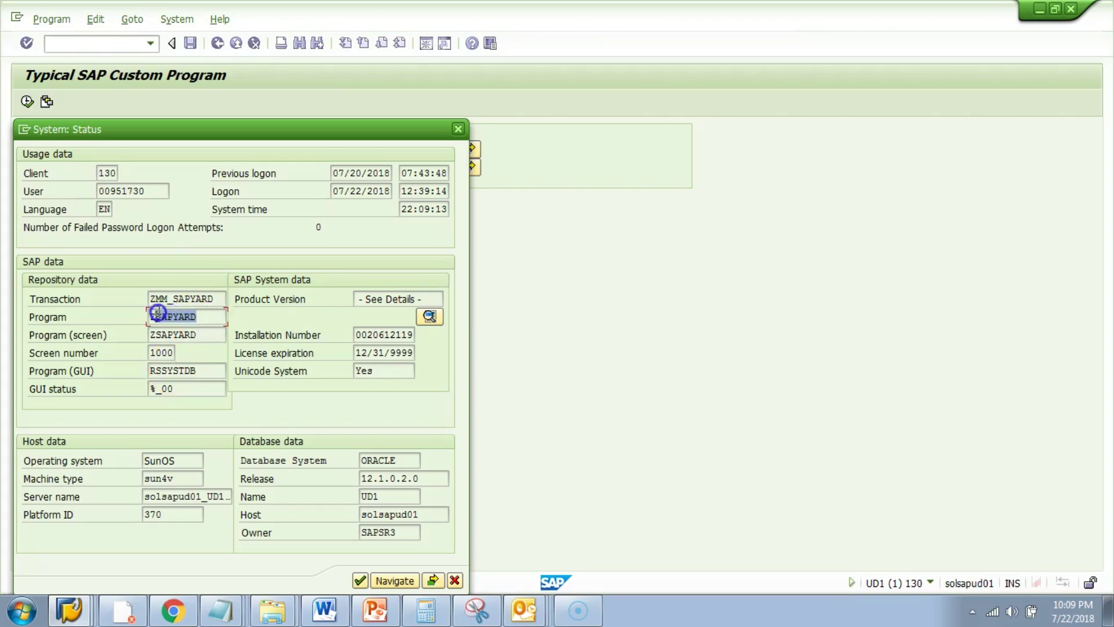
{"action": "left_click", "coordinate": [458, 128]}
Open transaction maintenance with /nse93
{"action": "left_click", "coordinate": [124, 45]}
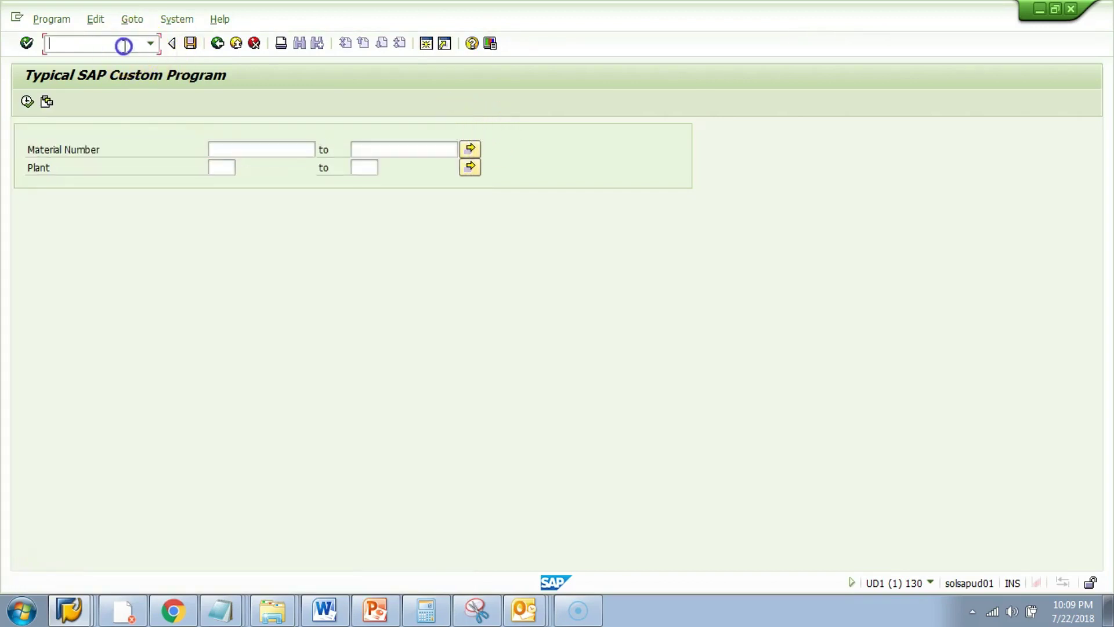
{"action": "type", "text": "/nse93"}
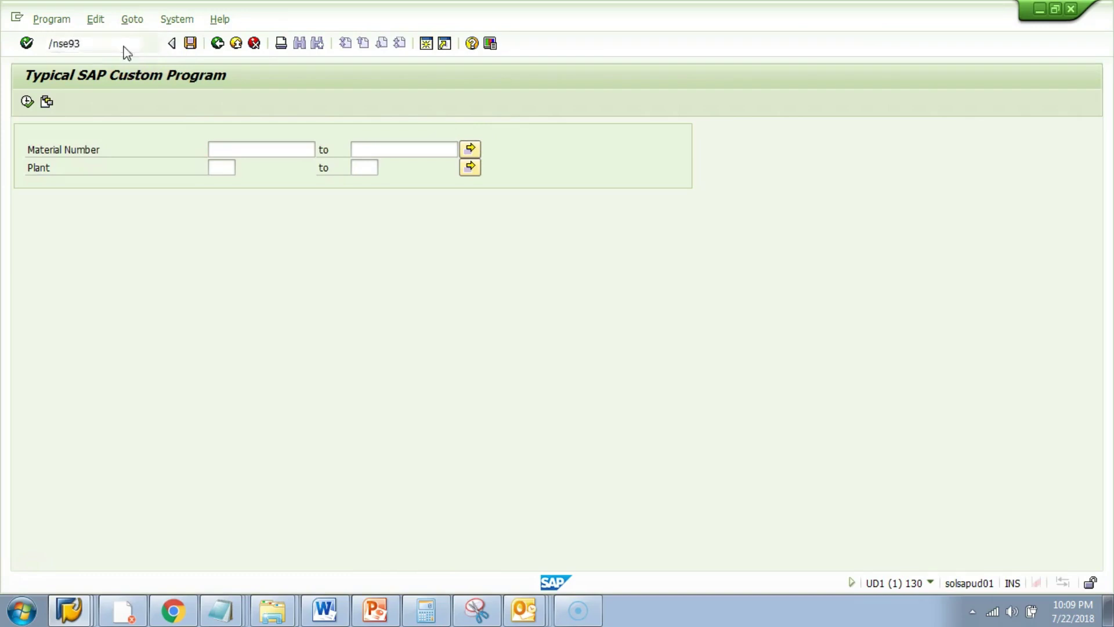
{"action": "key", "text": "Return"}
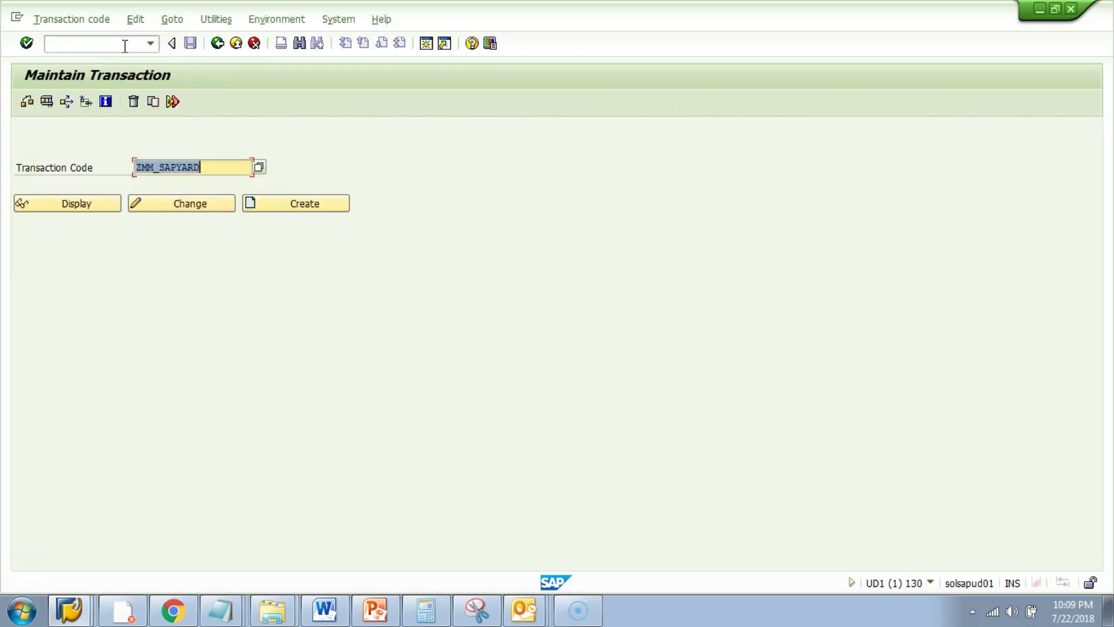
Display the ZMM_SAPYARD definition and select its program name ZSAPYARD
{"action": "key", "text": "F7"}
{"action": "left_click", "coordinate": [192, 218]}
{"action": "left_click_drag", "start_coordinate": [192, 219], "coordinate": [148, 220]}
{"action": "left_click", "coordinate": [145, 219]}
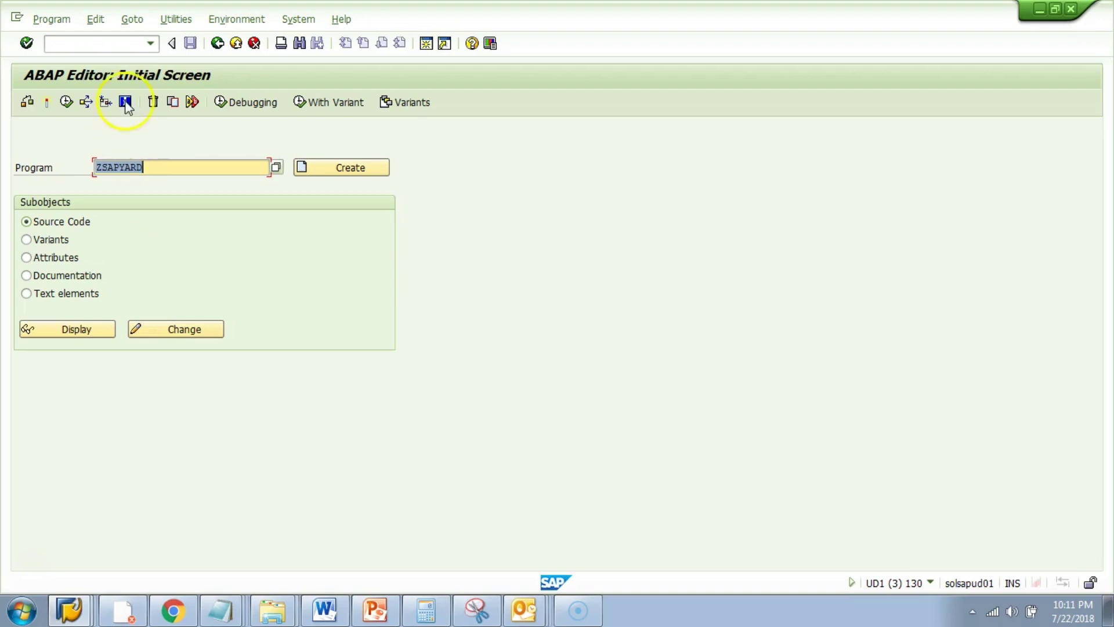
Run transaction ZMM_SAPYARD to reach its selection screen
{"action": "left_click", "coordinate": [93, 42]}
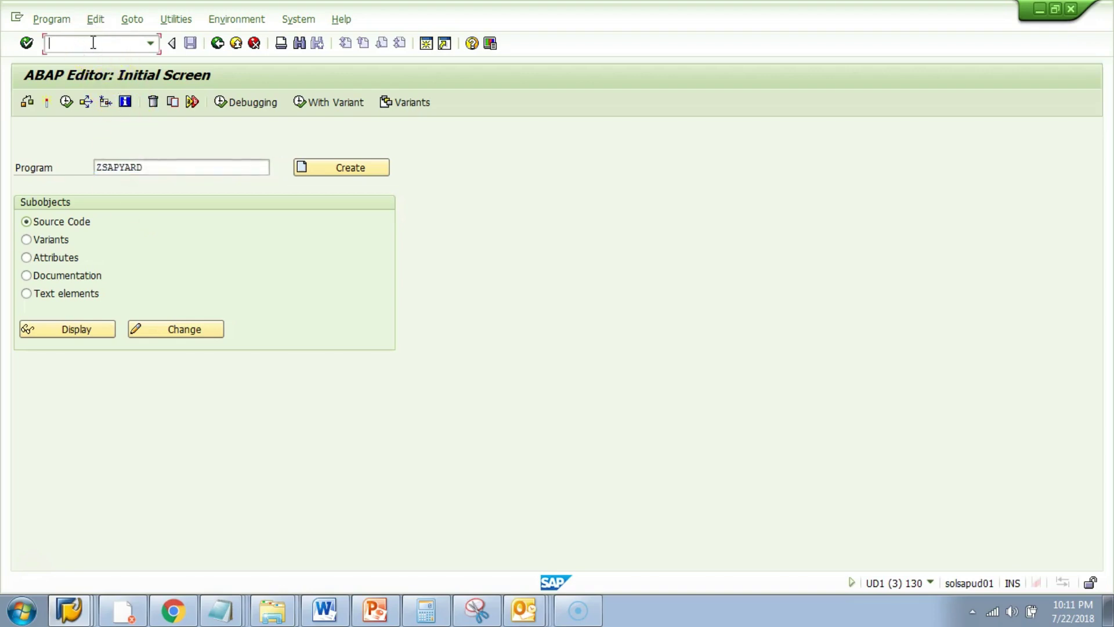
{"action": "type", "text": "/nzmm_sapyard"}
{"action": "key", "text": "Return"}
Turn debugging on with /h and execute the report, stopping at REPORT zsapyard
{"action": "left_click", "coordinate": [113, 44]}
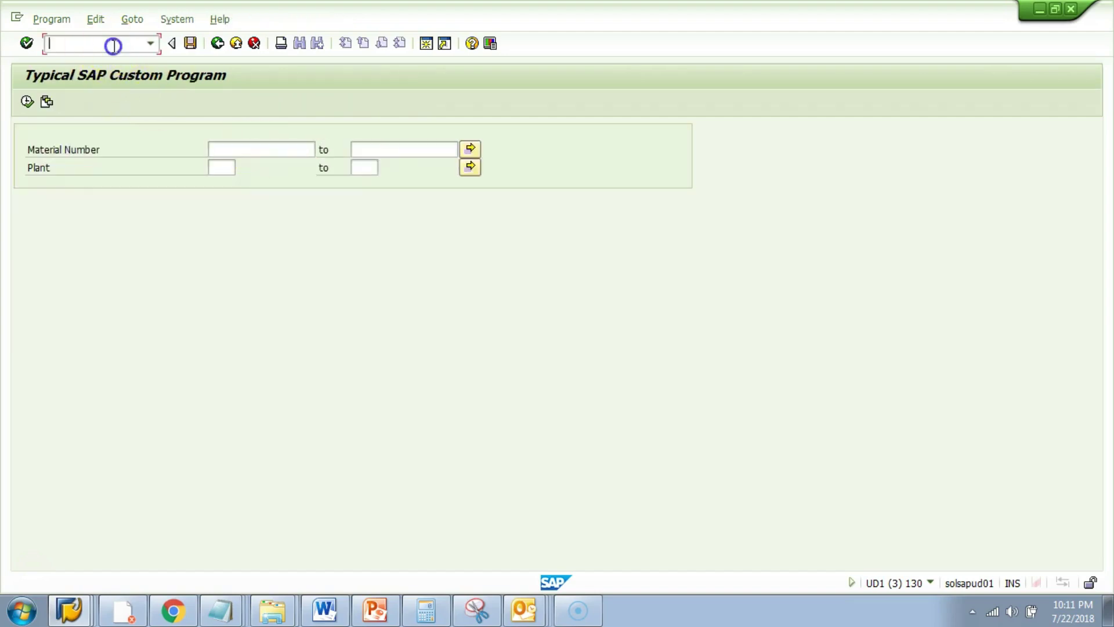
{"action": "type", "text": "/h"}
{"action": "key", "text": "Return"}
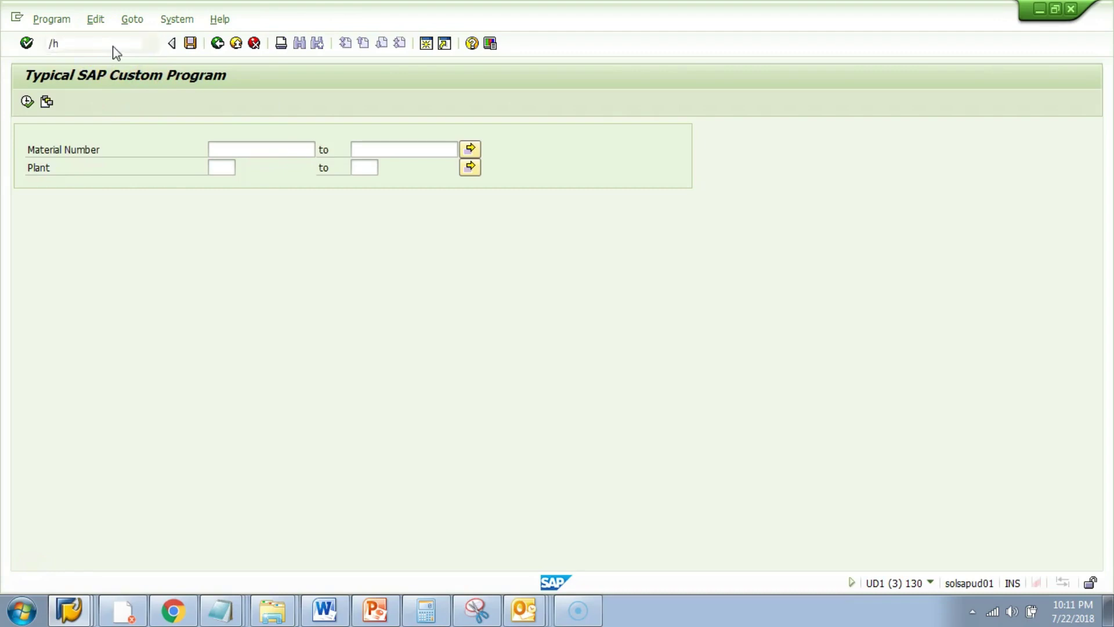
{"action": "left_click", "coordinate": [27, 102]}
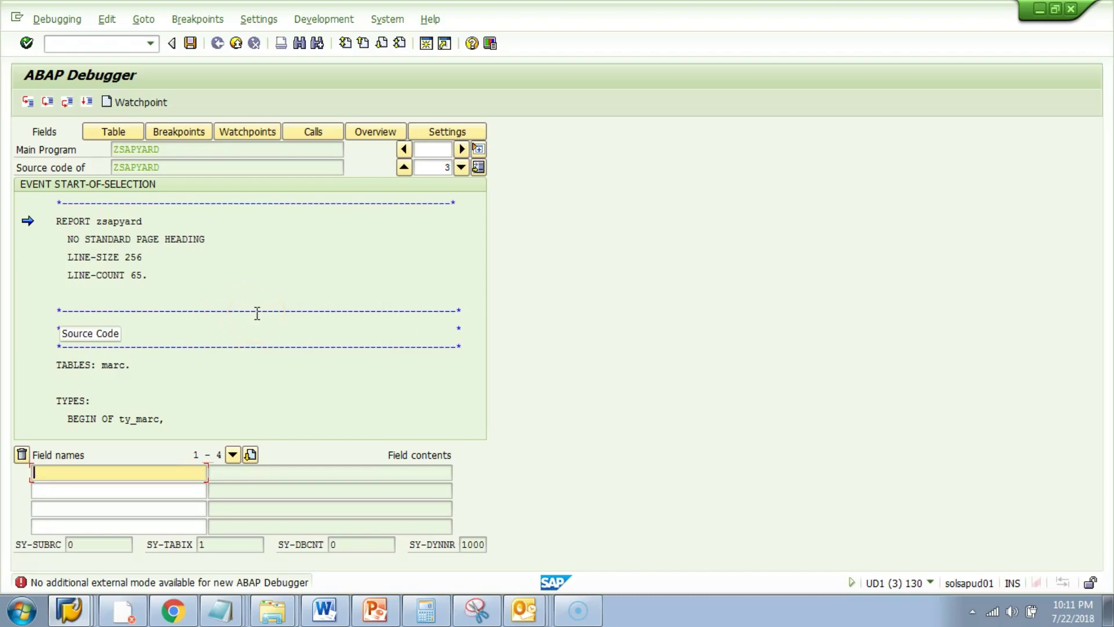
Try switching to the new ABAP Debugger, then return to the debugger session from the taskbar
{"action": "left_click", "coordinate": [96, 592]}
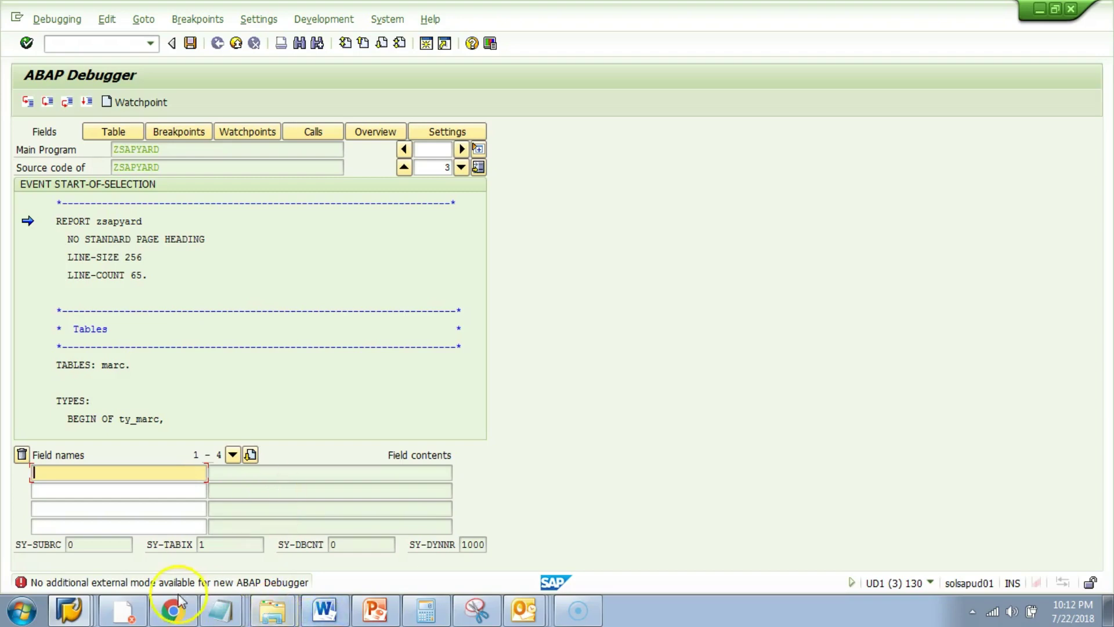
{"action": "left_click", "coordinate": [71, 614]}
{"action": "left_click", "coordinate": [702, 341]}
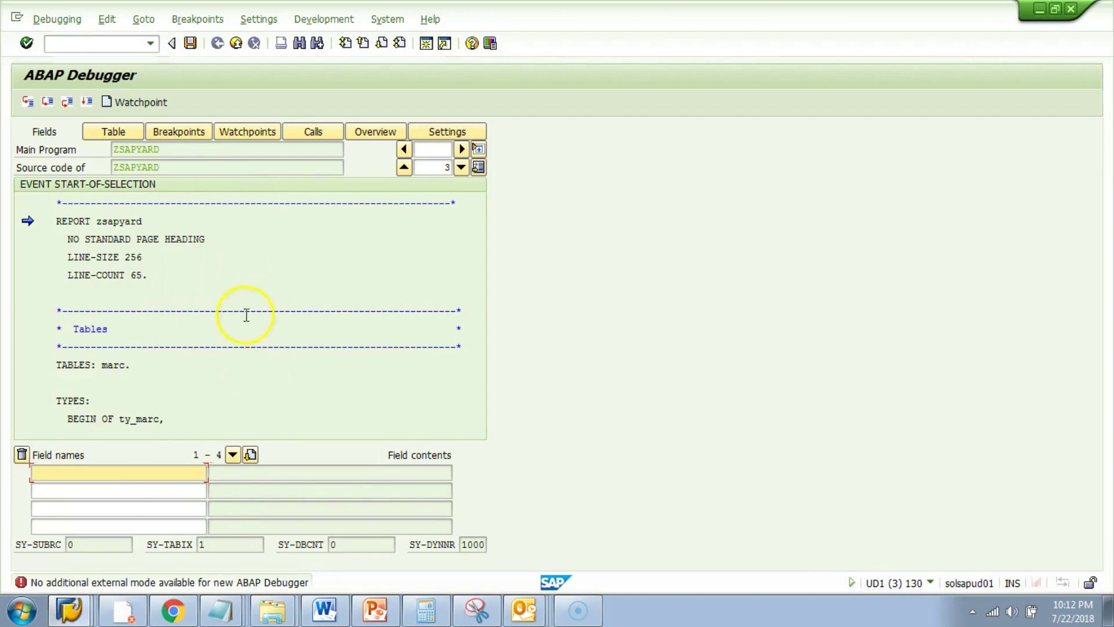
Close a spare SAP Easy Access session to get below the maximum-sessions limit
{"action": "left_click", "coordinate": [71, 614]}
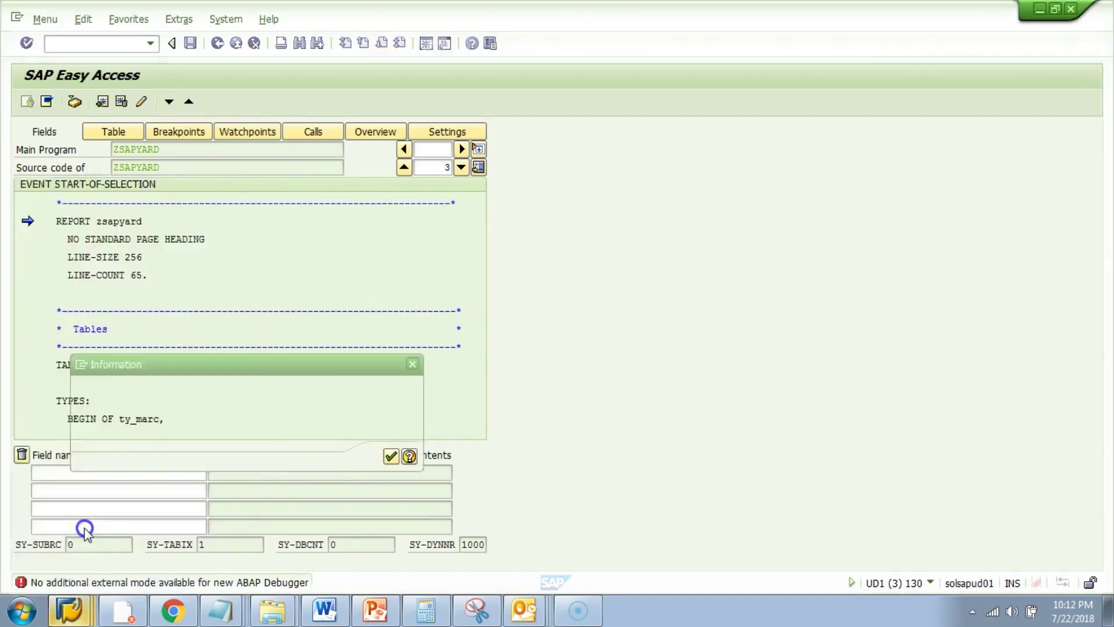
{"action": "left_click", "coordinate": [84, 529]}
{"action": "left_click", "coordinate": [414, 364]}
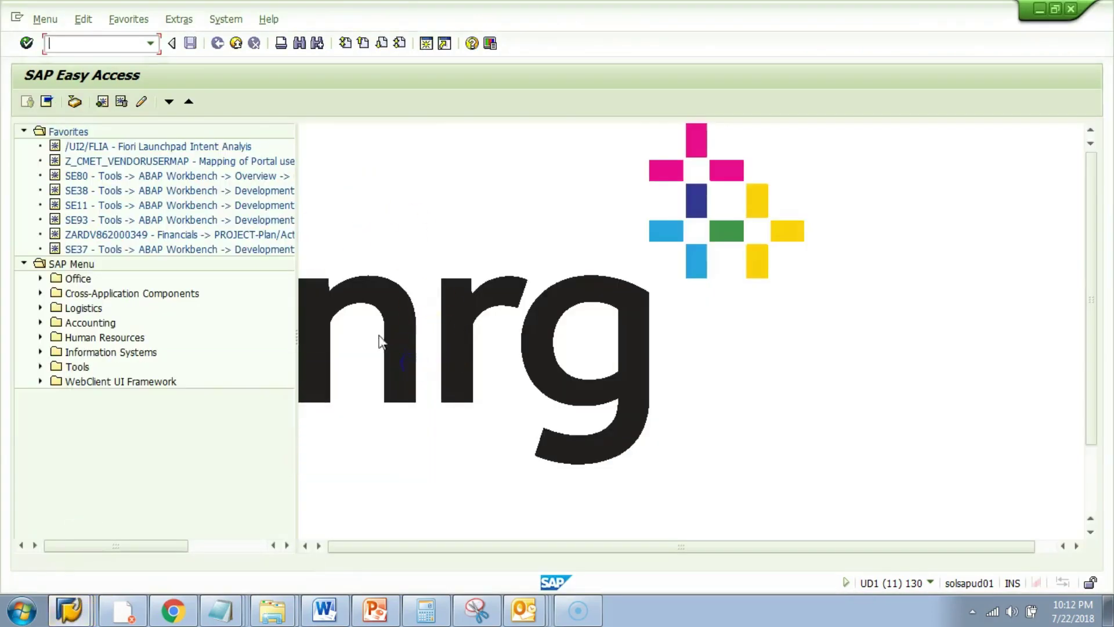
{"action": "left_click", "coordinate": [1072, 9]}
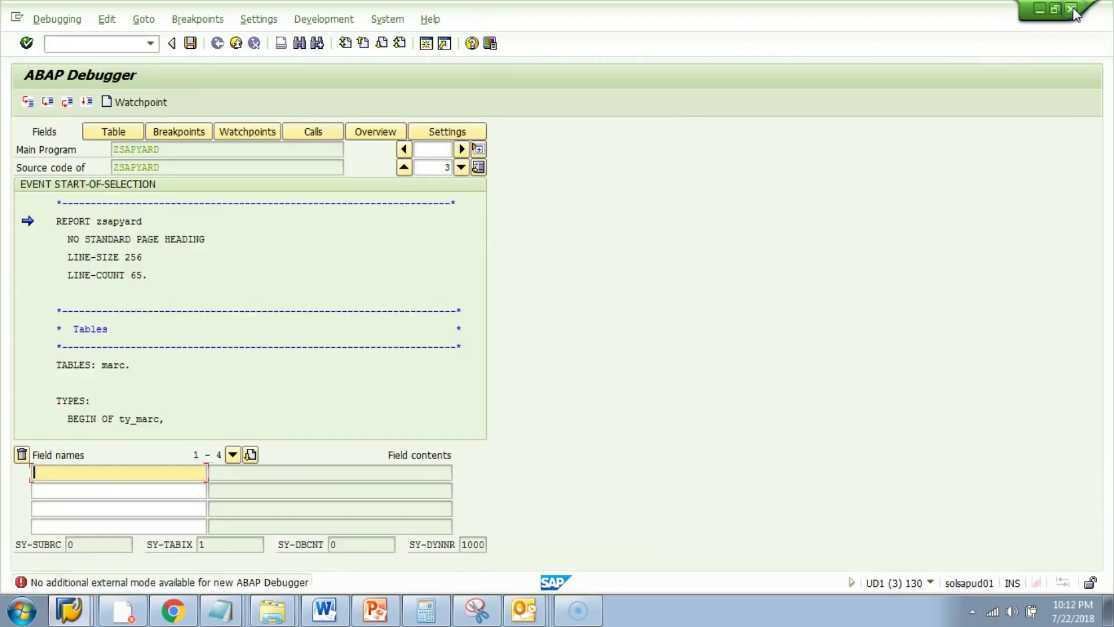
Switch ZSAPYARD from the classic to the new ABAP Debugger via the Debugging menu
{"action": "left_click", "coordinate": [279, 249]}
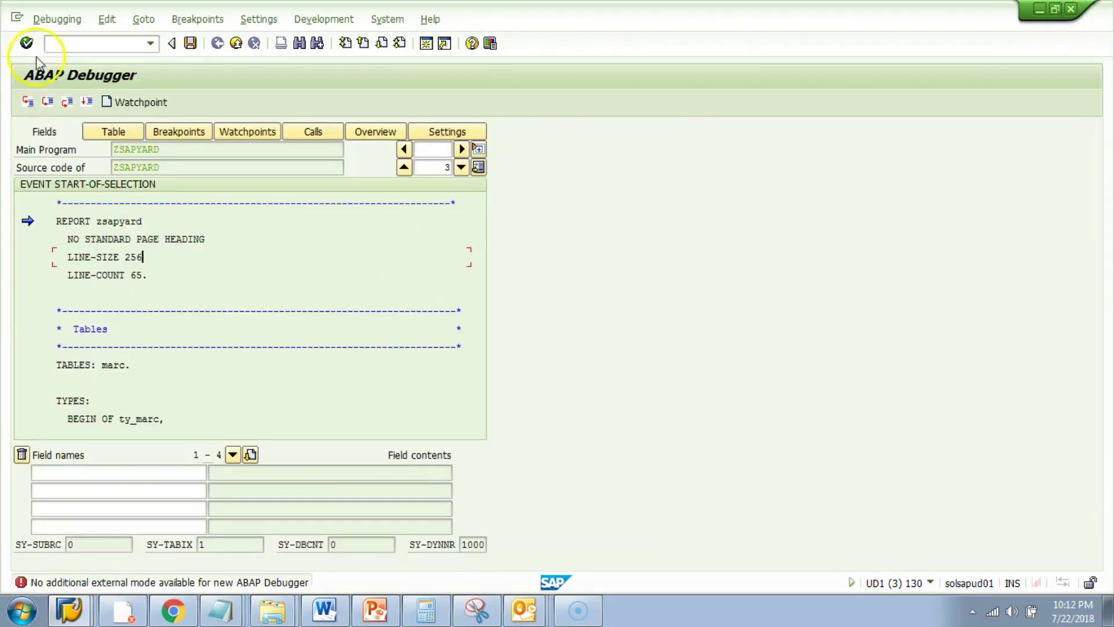
{"action": "left_click", "coordinate": [70, 20]}
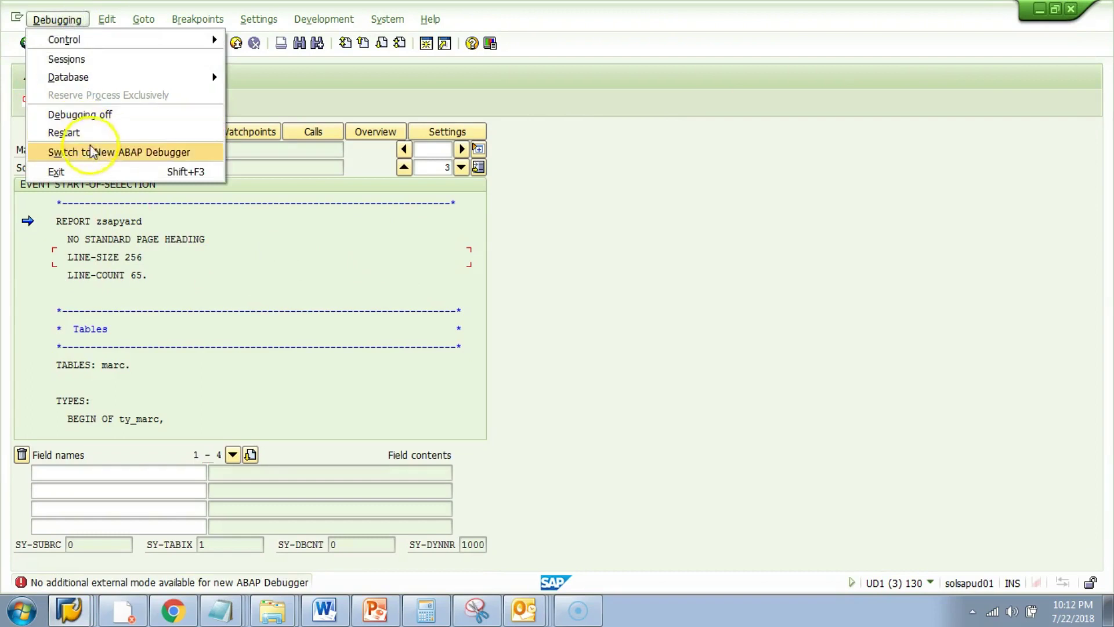
{"action": "left_click", "coordinate": [92, 152]}
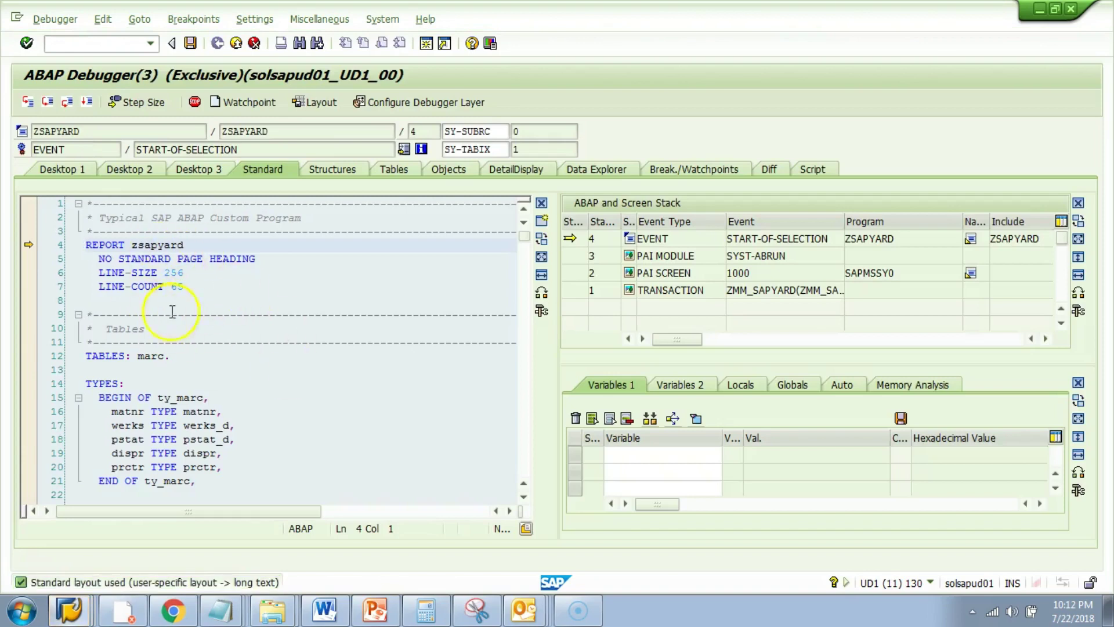
Compare the classic ABAP Debugger and the new ABAP Debugger(3) windows from the taskbar
{"action": "left_click", "coordinate": [69, 609]}
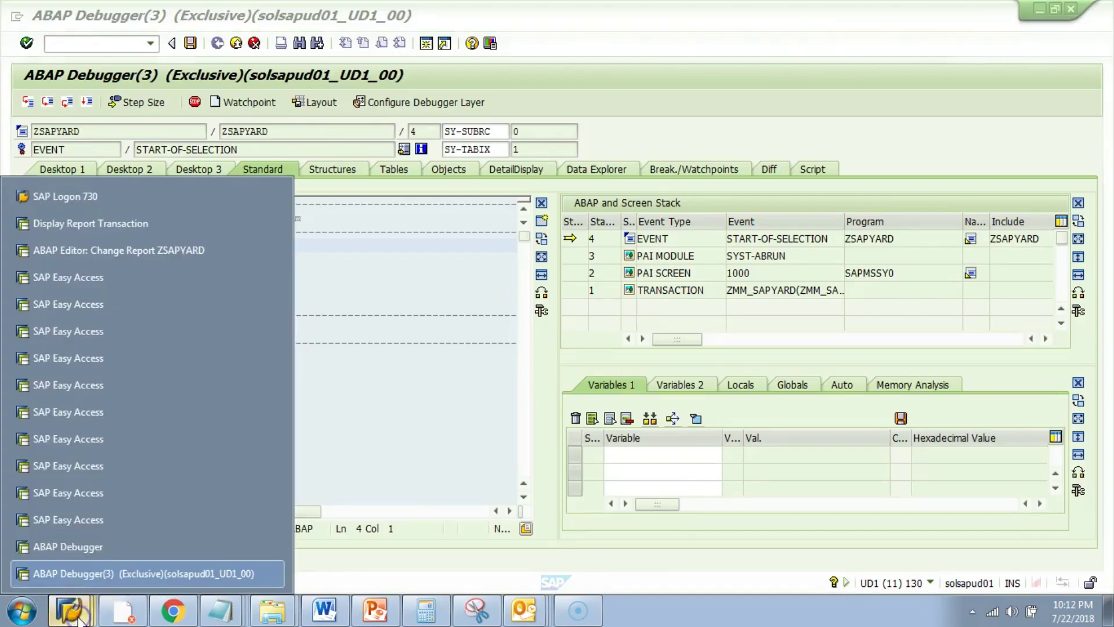
{"action": "left_click", "coordinate": [76, 551]}
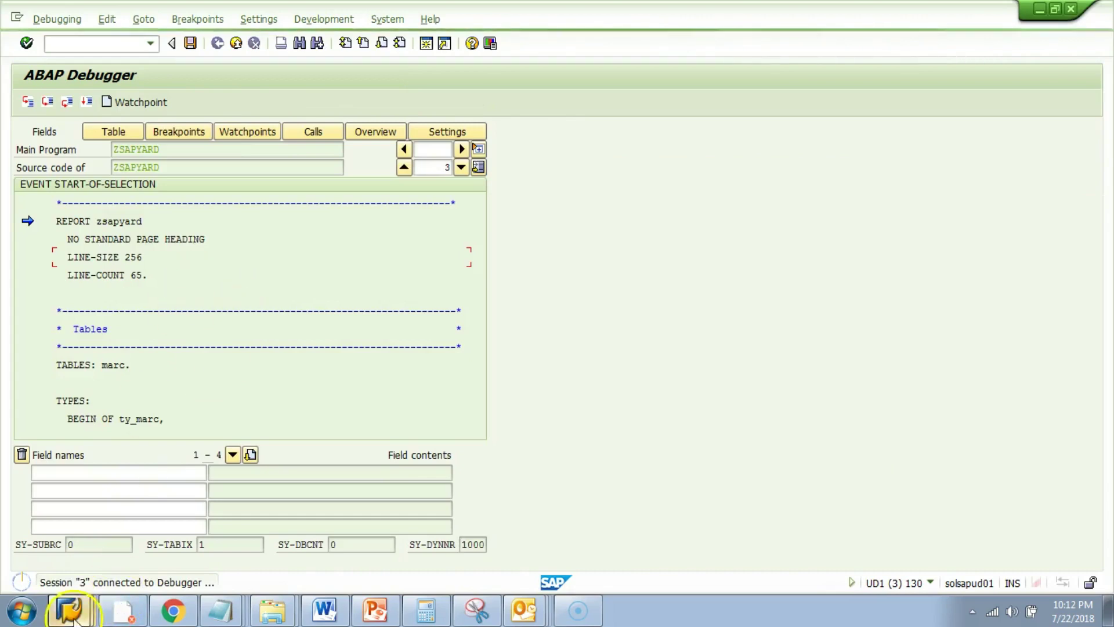
{"action": "left_click", "coordinate": [121, 606]}
{"action": "left_click", "coordinate": [90, 569]}
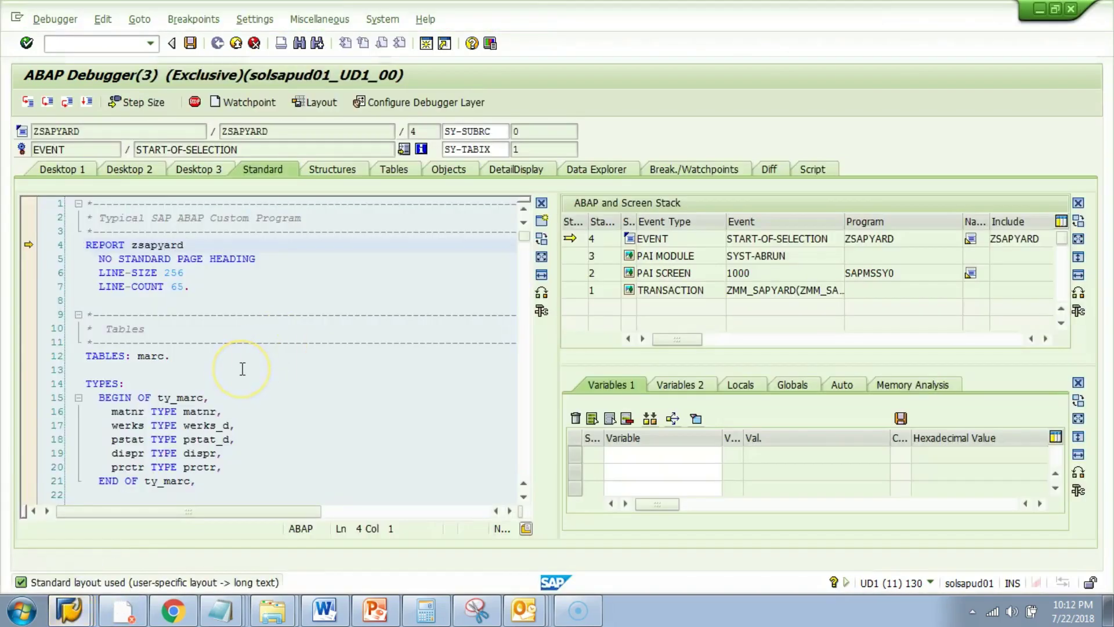
{"action": "left_click", "coordinate": [69, 609]}
{"action": "left_click", "coordinate": [87, 549]}
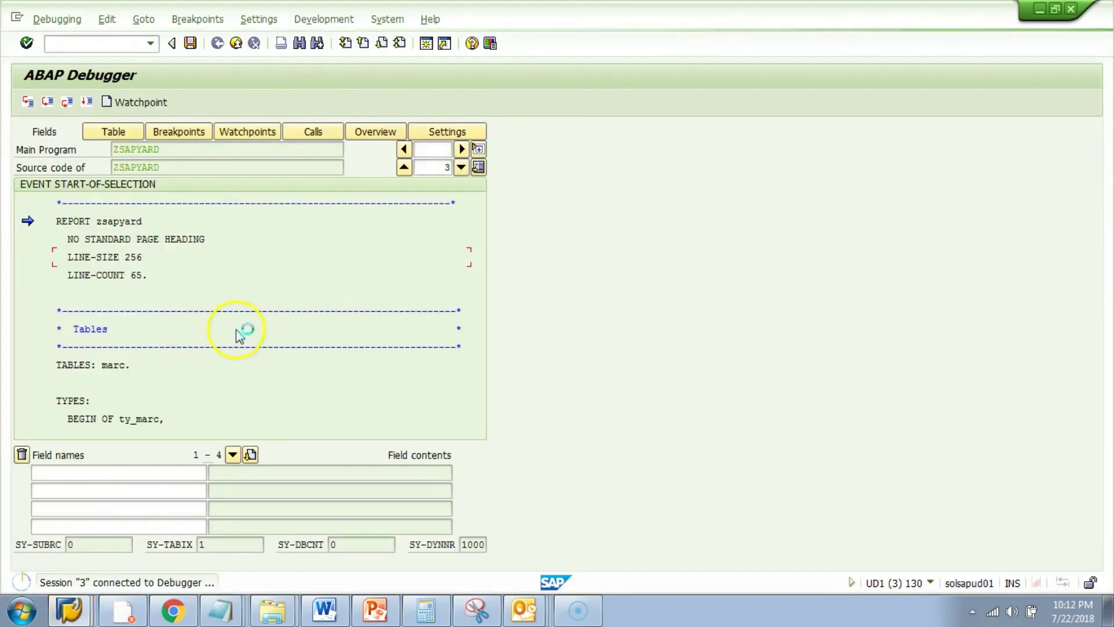
Close another idle SAP Easy Access session and bring ABAP Debugger(3) back to front
{"action": "left_click", "coordinate": [69, 610]}
{"action": "left_click", "coordinate": [118, 499]}
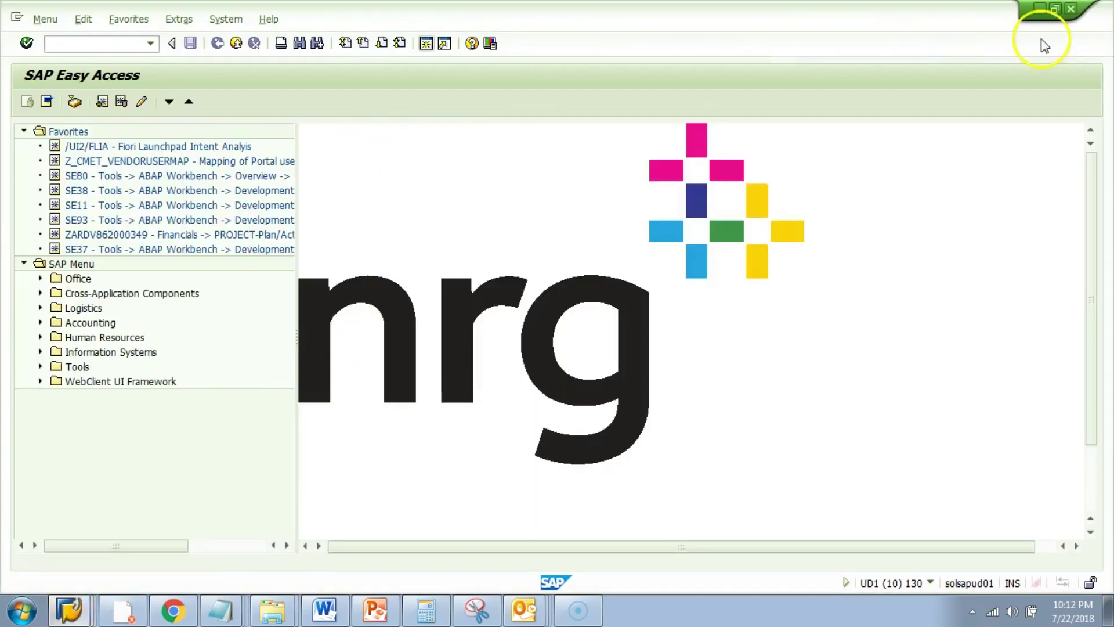
{"action": "left_click", "coordinate": [1067, 9]}
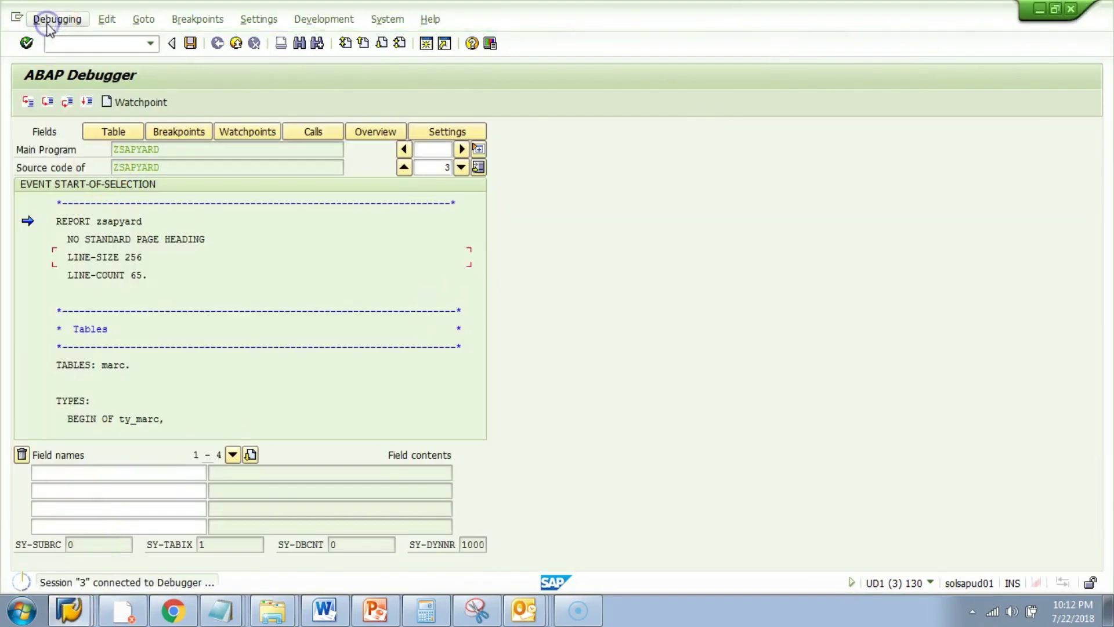
{"action": "left_click", "coordinate": [69, 610]}
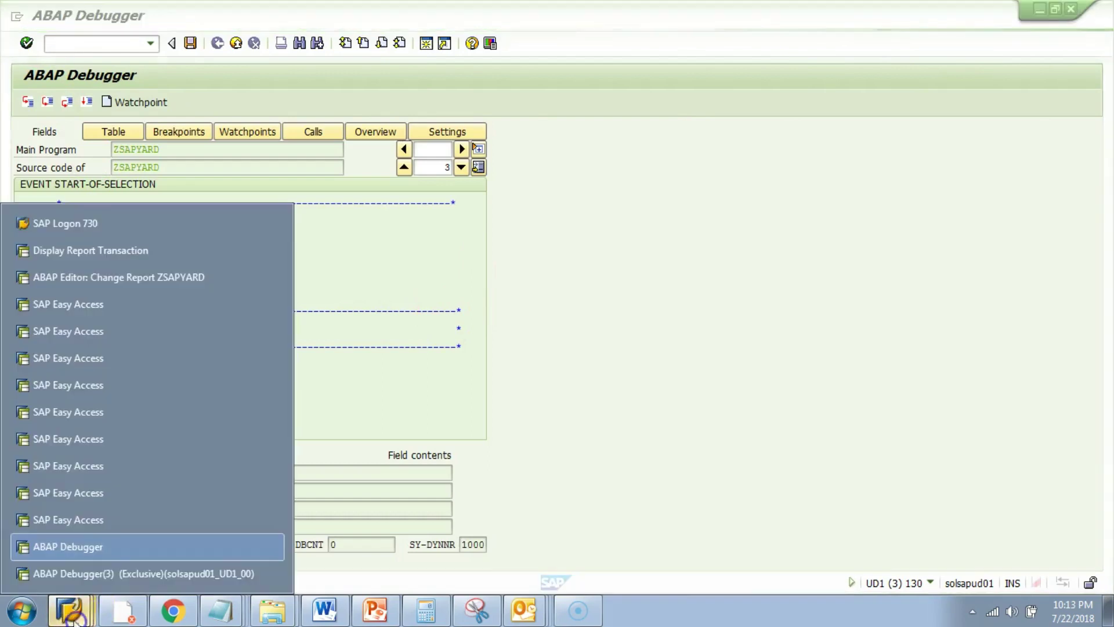
{"action": "left_click", "coordinate": [81, 572]}
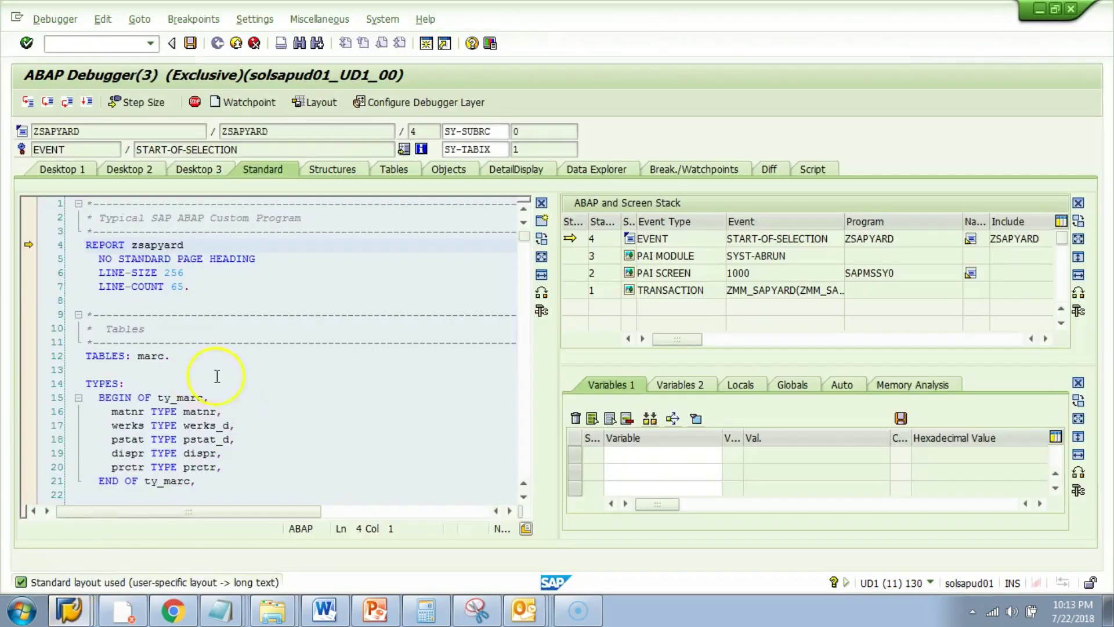
Review the Debugger menu's Continue, Restart and two Exit options over the ZSAPYARD source
{"action": "key", "text": "Down"}
{"action": "key", "text": "Down"}
{"action": "key", "text": "Down"}
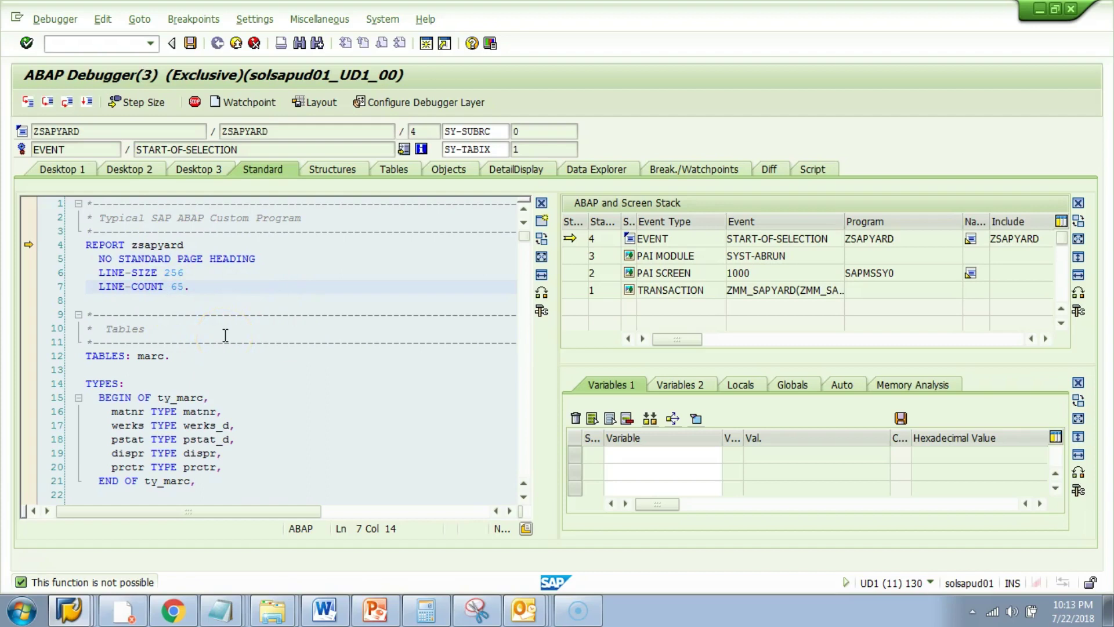
{"action": "left_click", "coordinate": [55, 20]}
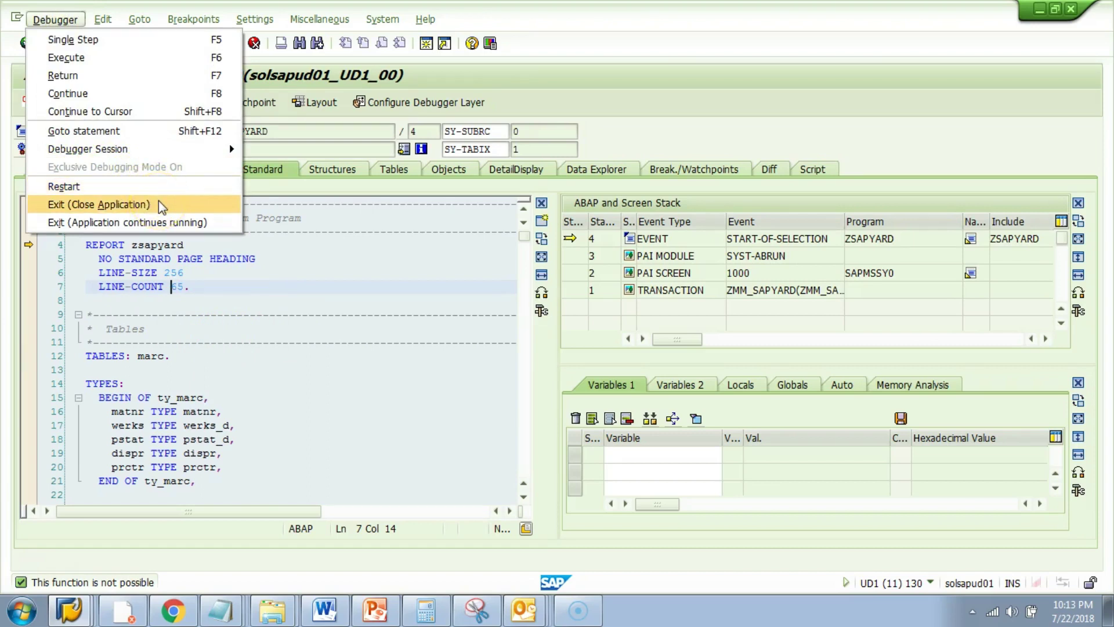
{"action": "left_click", "coordinate": [351, 262]}
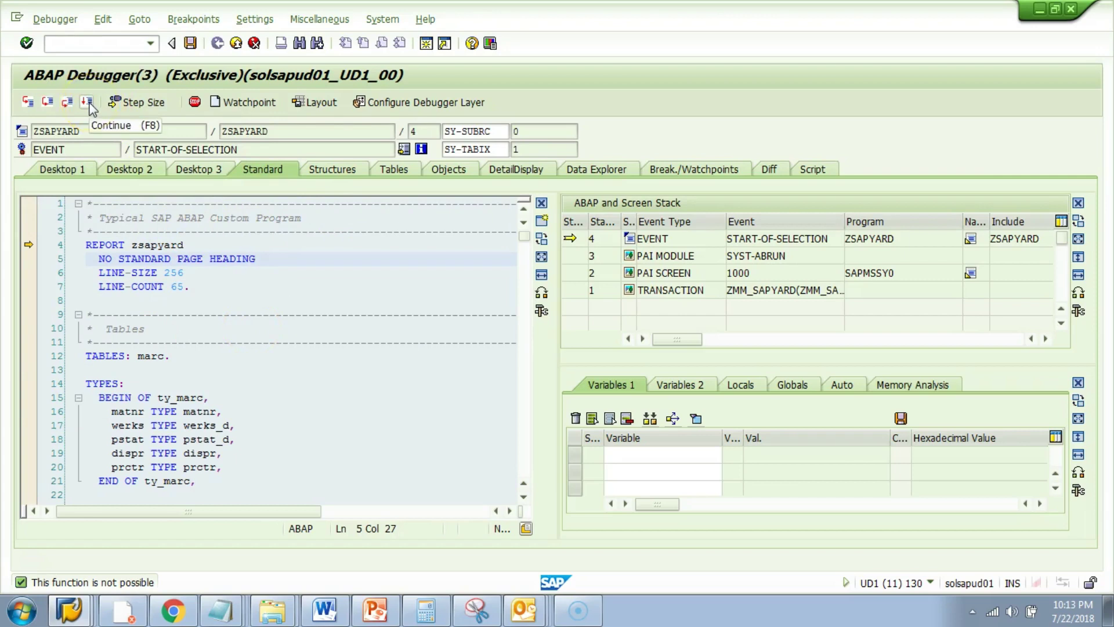
{"action": "left_click", "coordinate": [55, 19]}
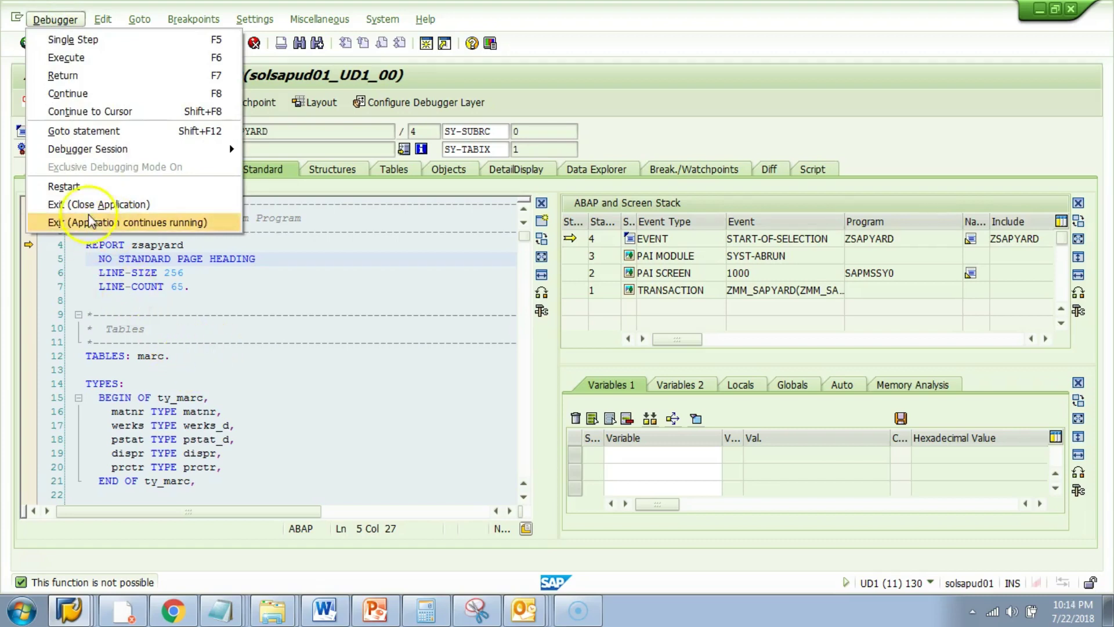
{"action": "left_click", "coordinate": [174, 342]}
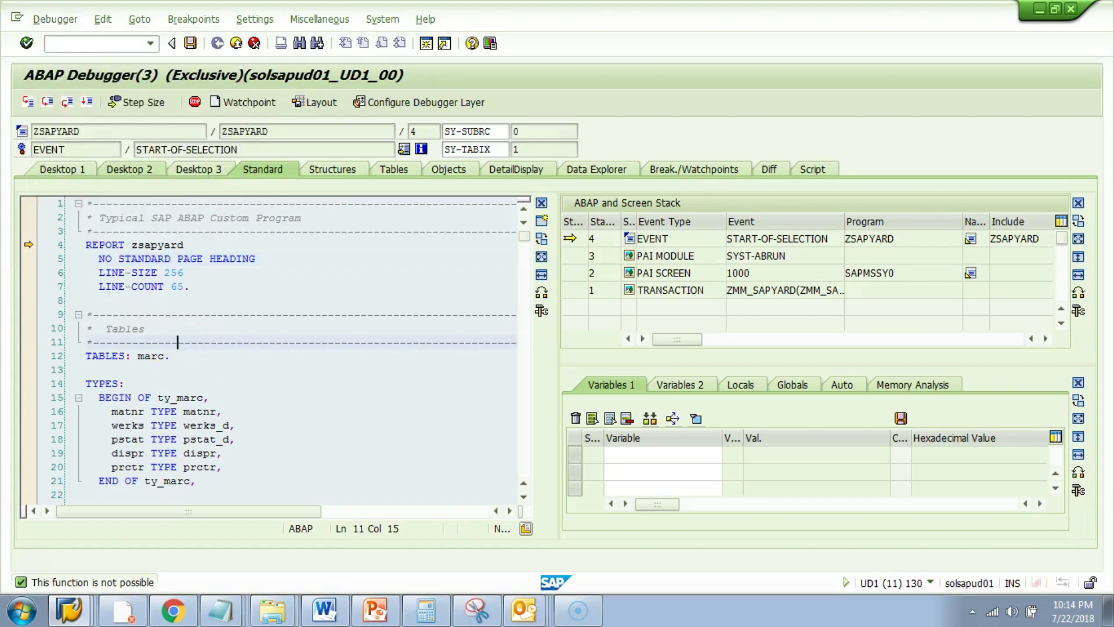
{"action": "left_click", "coordinate": [47, 19]}
Exit the debugger from the Debugger menu, returning to ZSAPYARD's Material Number and Plant selection screen
{"action": "left_click", "coordinate": [58, 22]}
{"action": "left_click", "coordinate": [59, 186]}
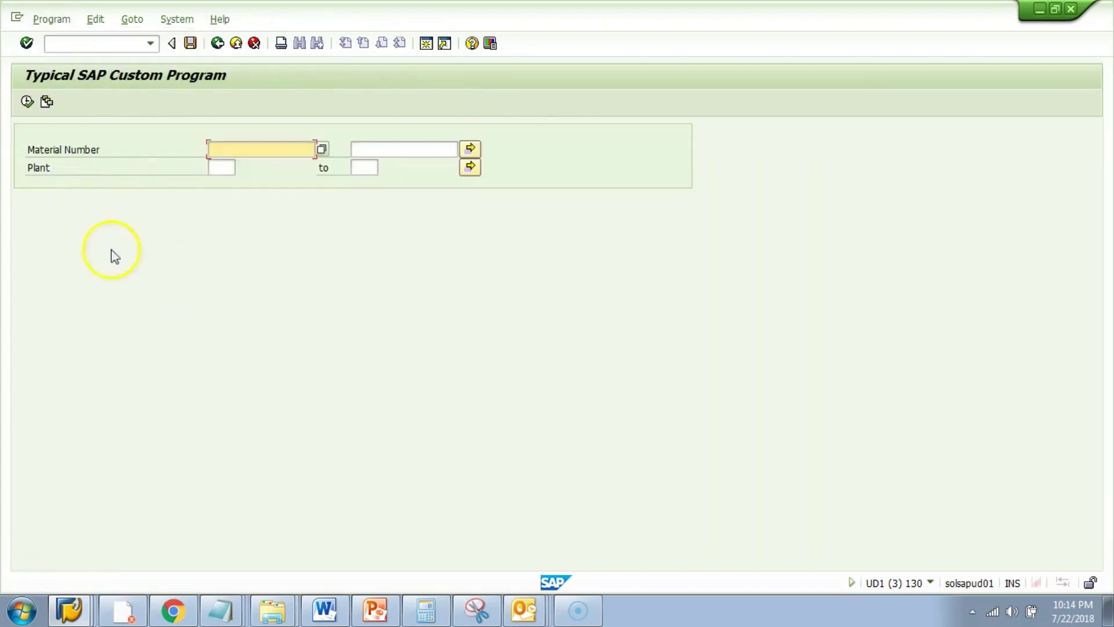